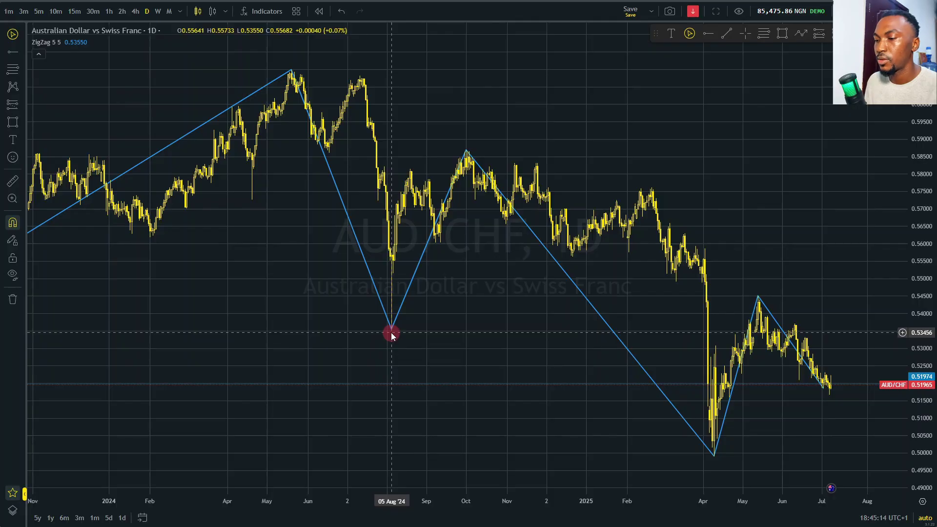
left_click(392, 336, "shift")
left_click(570, 335)
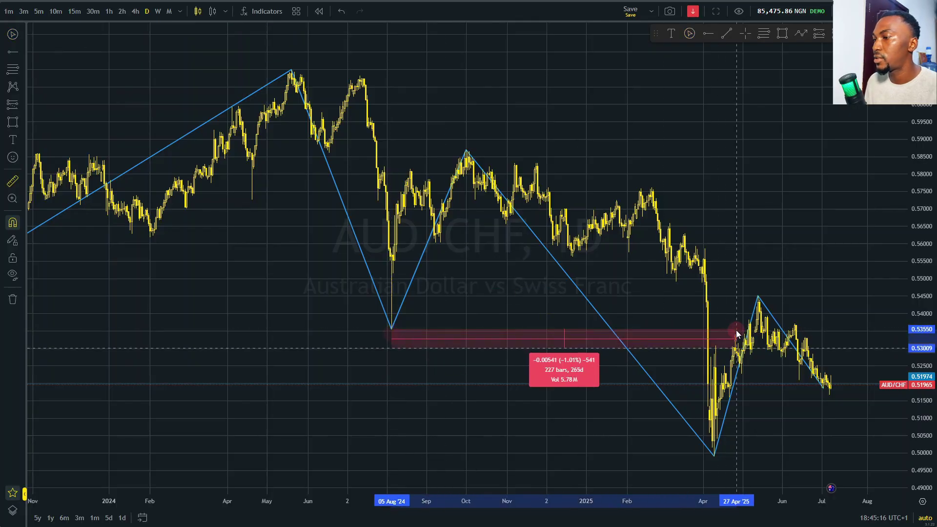
left_click(714, 455)
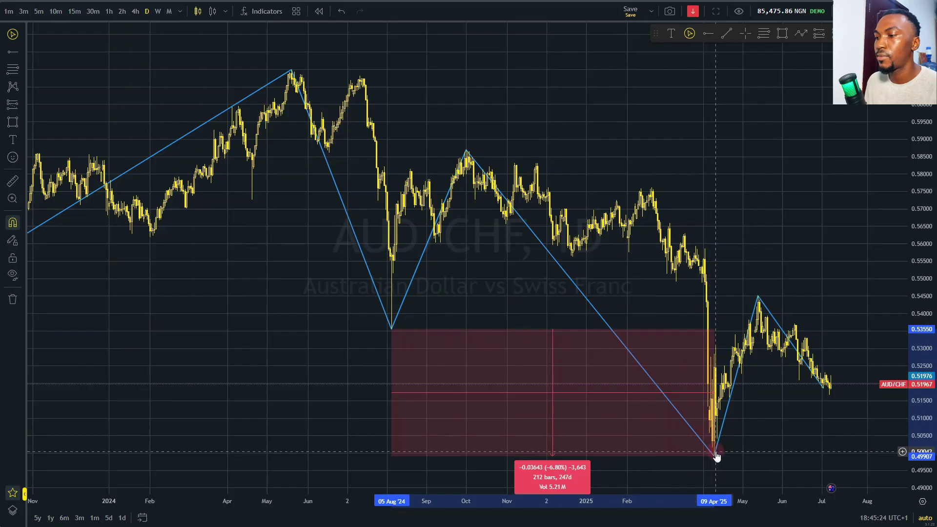
left_click(392, 334)
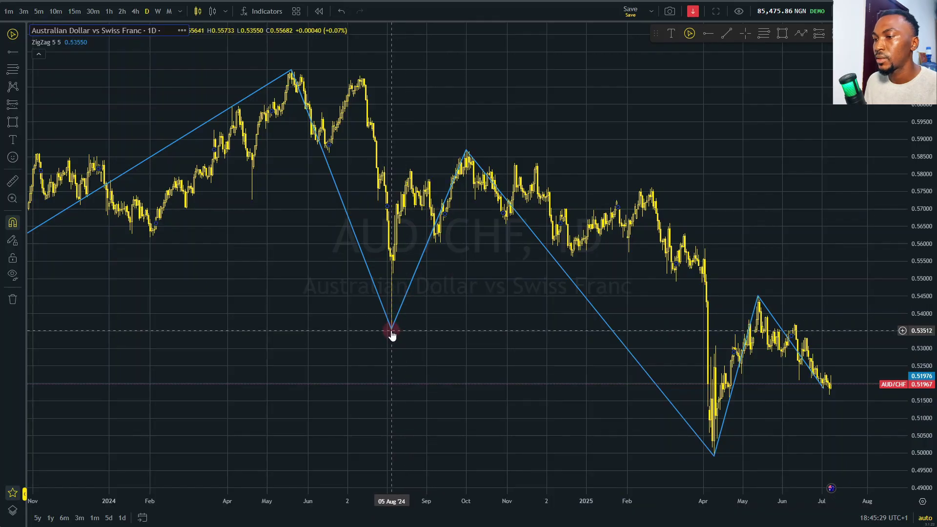
left_click(393, 331, "shift")
left_click(454, 241)
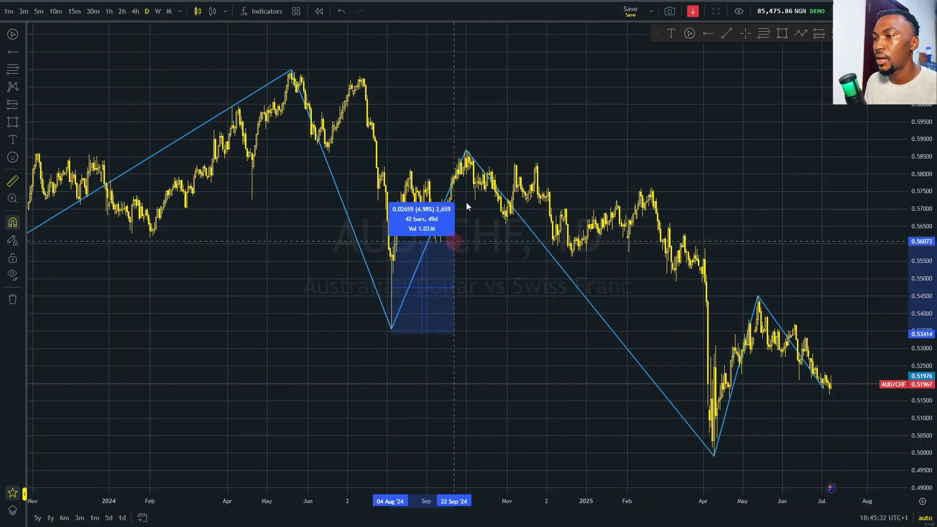
left_click(466, 152)
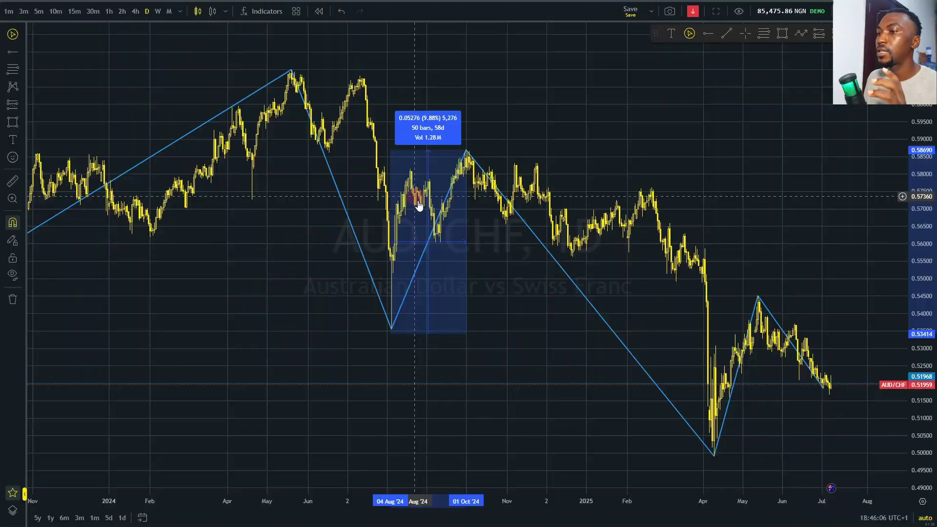
left_click(463, 234)
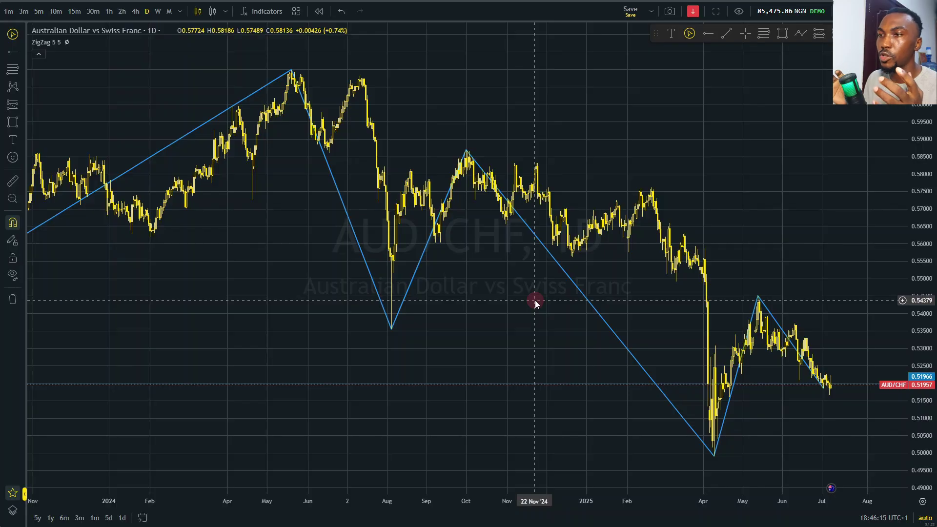
- Switch AUD/CHF to weekly candles and frame the ZigZag swings from 2023 onward
left_click(157, 10)
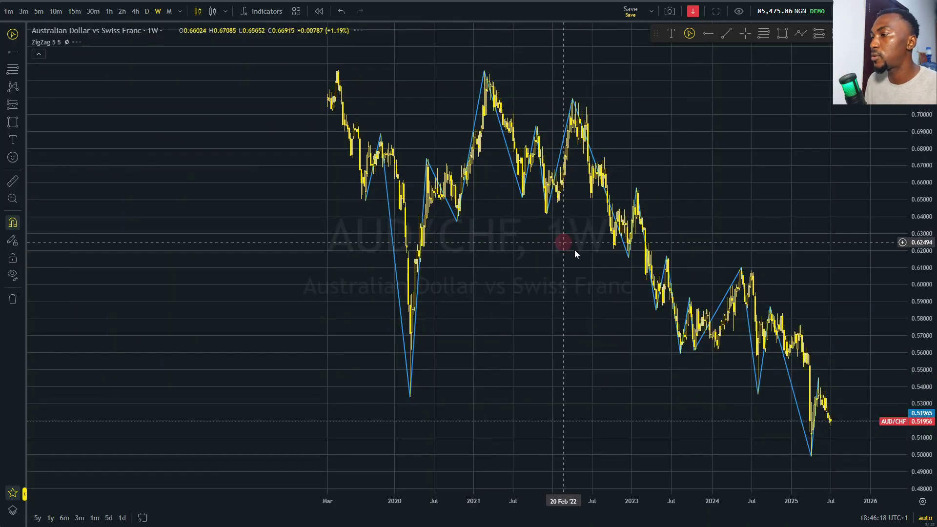
left_click(622, 270)
scroll(707, 291, "up", 5)
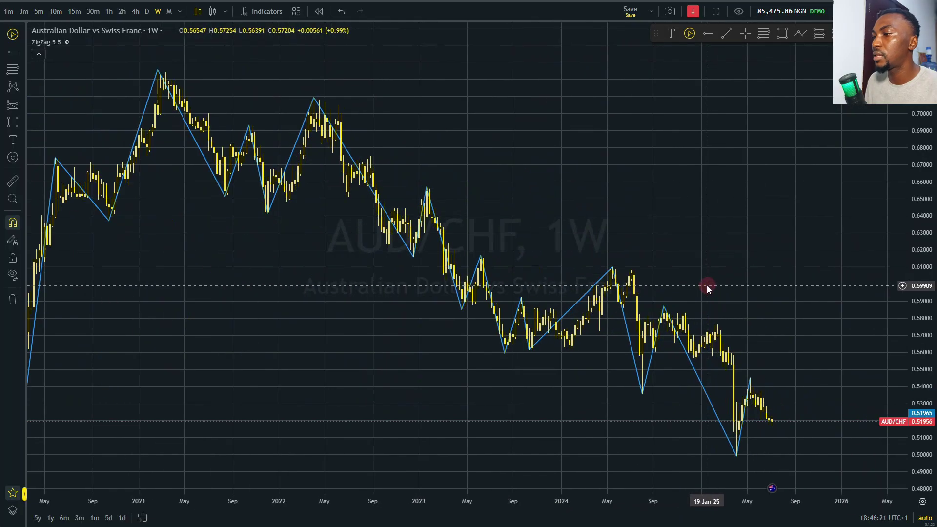
left_click_drag(707, 291, 549, 266)
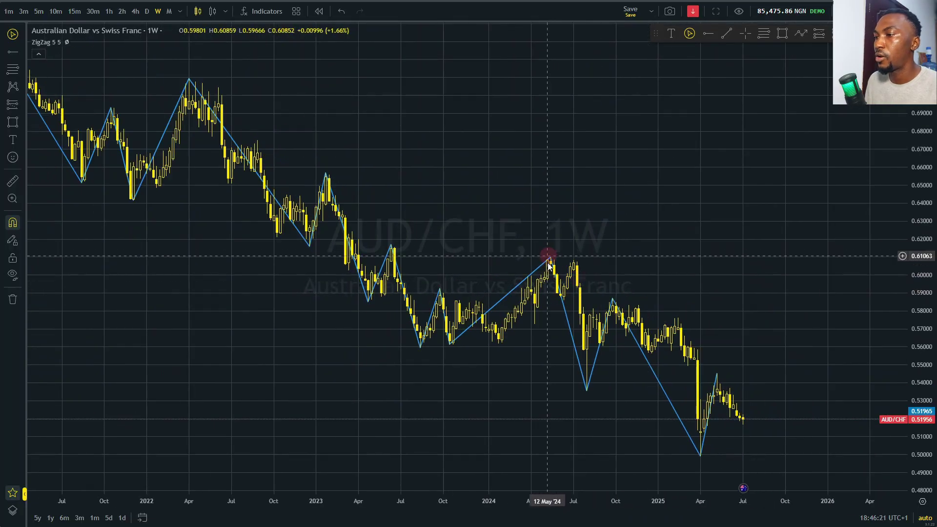
left_click(616, 312)
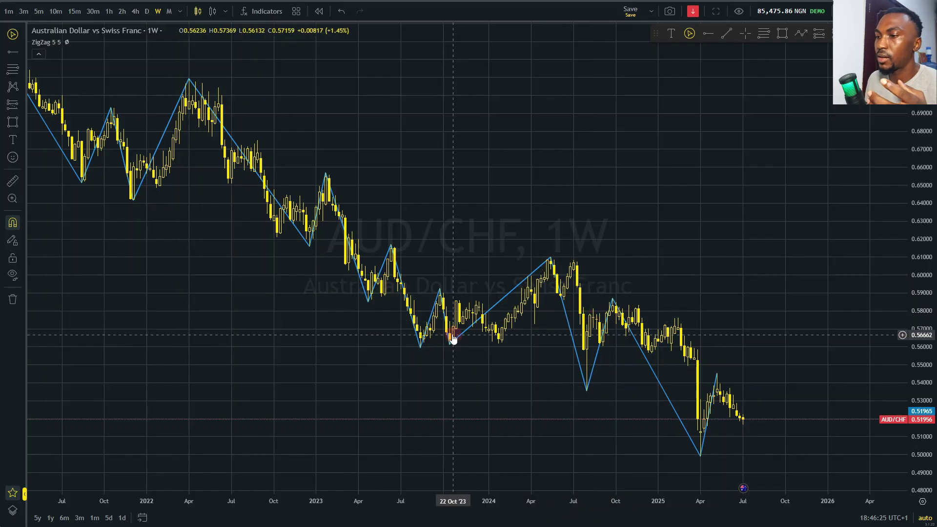
left_click(579, 346)
left_click(618, 324)
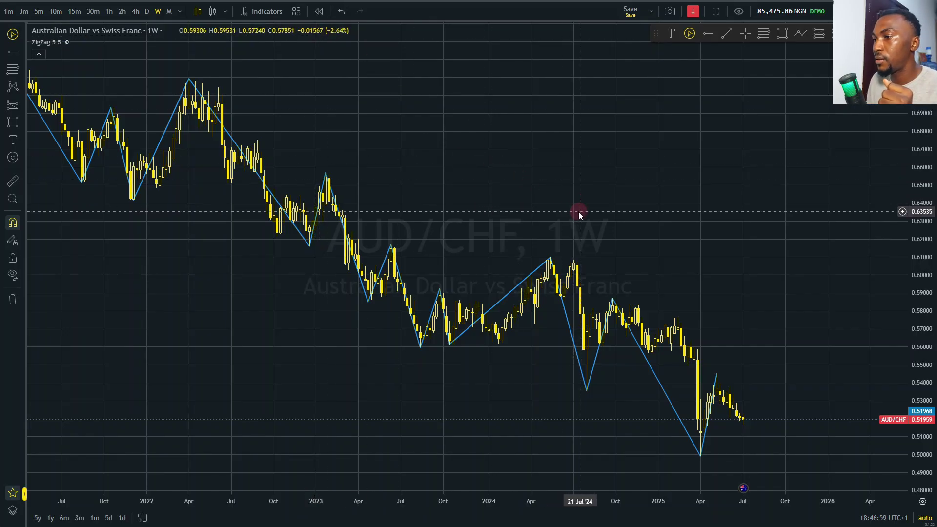
scroll(561, 212, "up", 5)
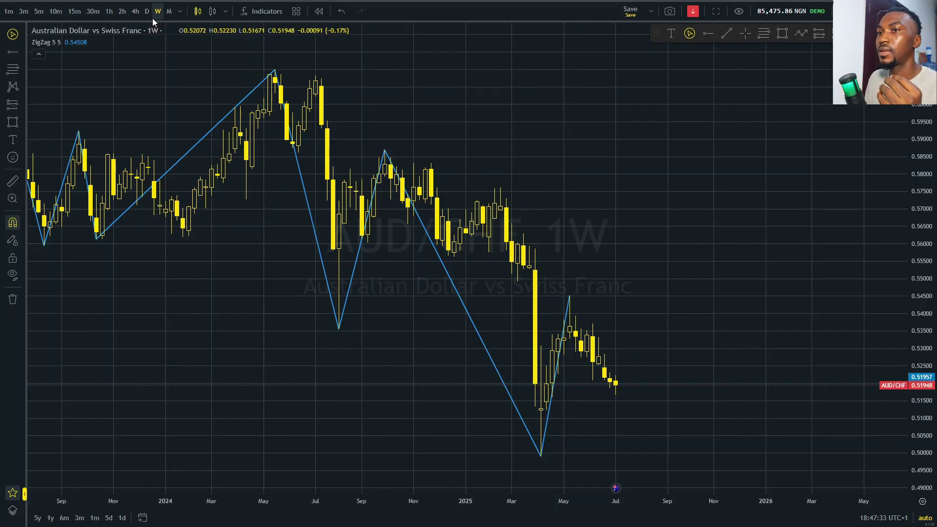
left_click(322, 81)
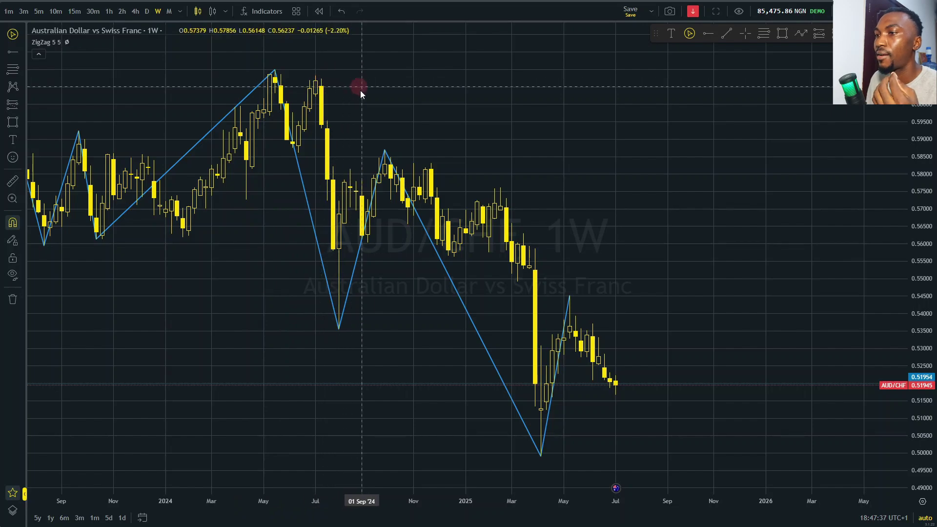
left_click_drag(421, 134, 584, 136)
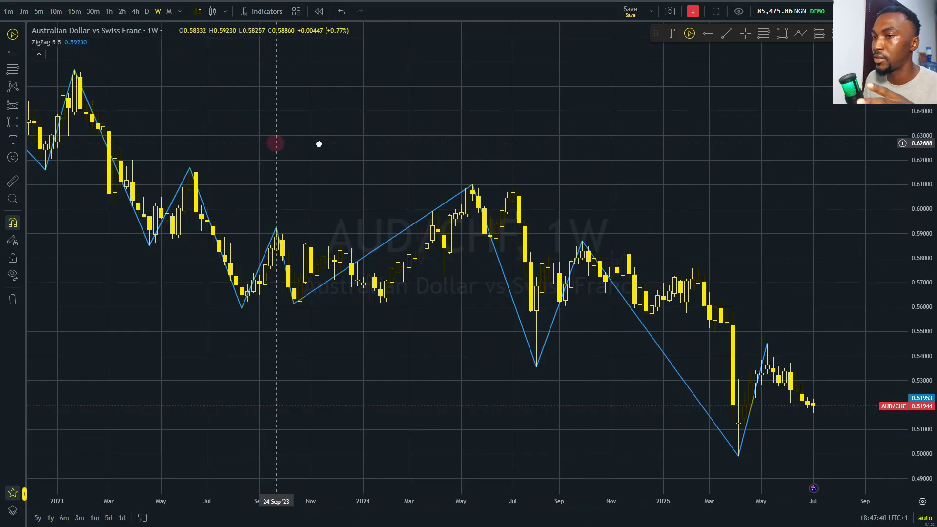
left_click_drag(319, 144, 337, 142)
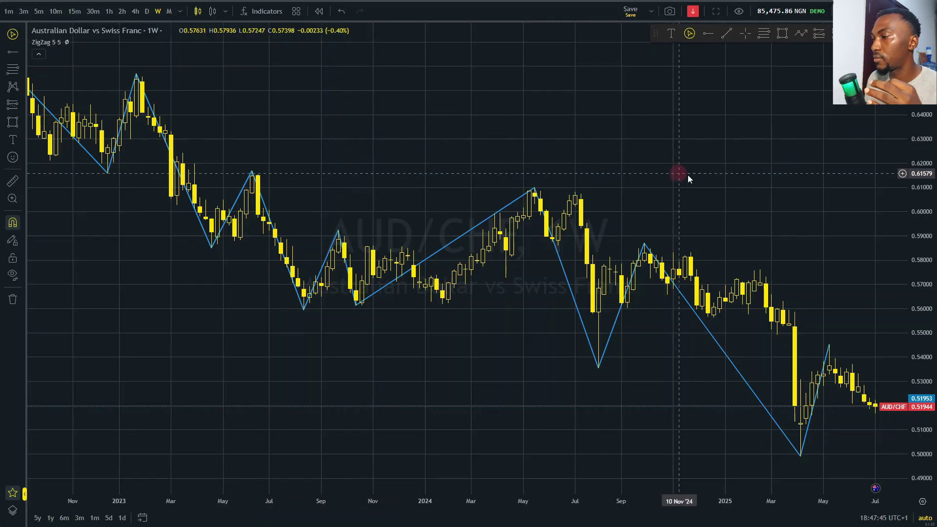
scroll(687, 175, "up", 6)
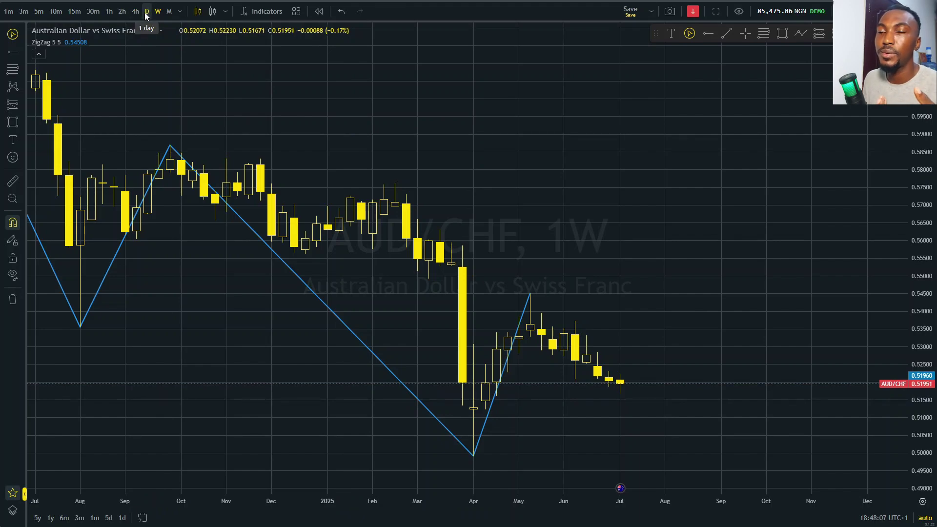
- Put the chart on the 1-hour timeframe and set the ZigZag deviation to 1
left_click(109, 11)
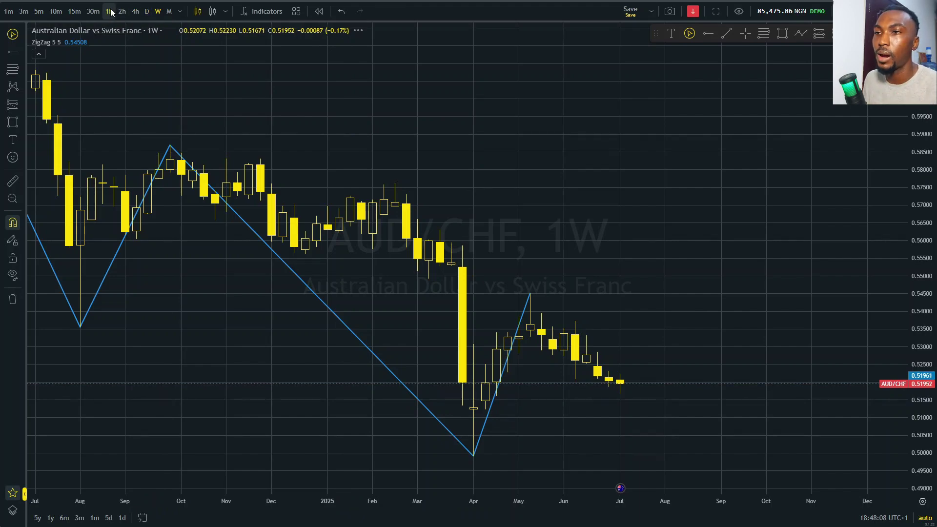
mouse_move(177, 66)
left_mouse_down()
mouse_move(199, 71)
mouse_move(306, 159)
mouse_move(271, 133)
left_mouse_up()
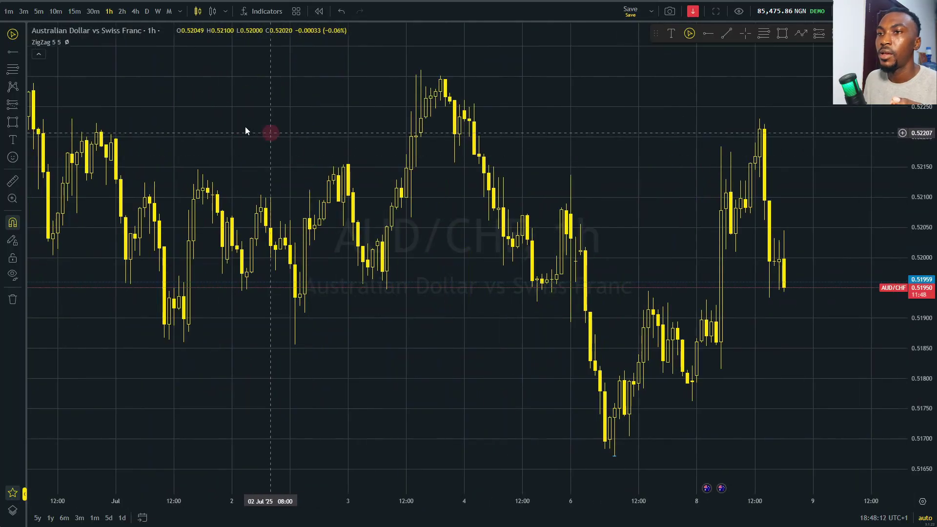
double_click(55, 43)
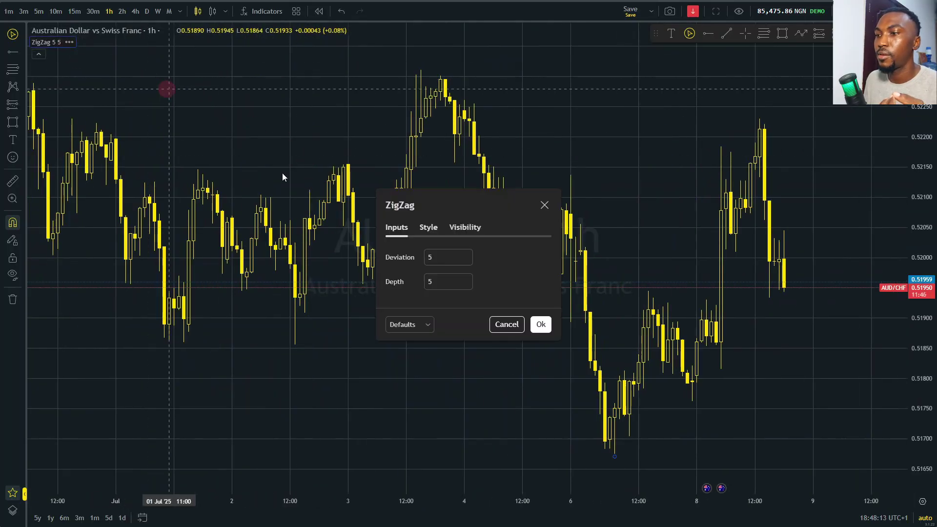
left_click(540, 324)
scroll(552, 320, "down", 3)
scroll(556, 320, "down", 3)
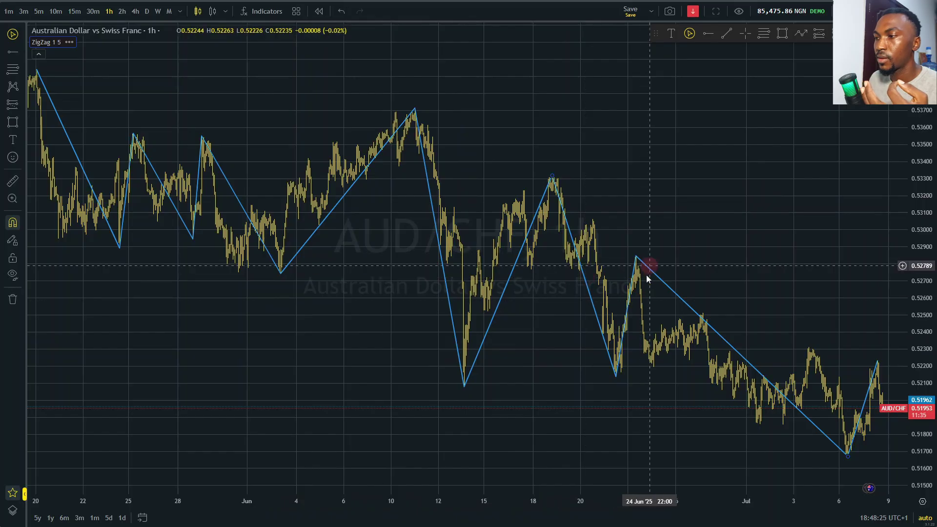
- Zoom and pan the hourly chart to show the 24 Jun high to 7 Jul low, with space on the right
left_click_drag(595, 296, 493, 295)
scroll(493, 293, "up", 3)
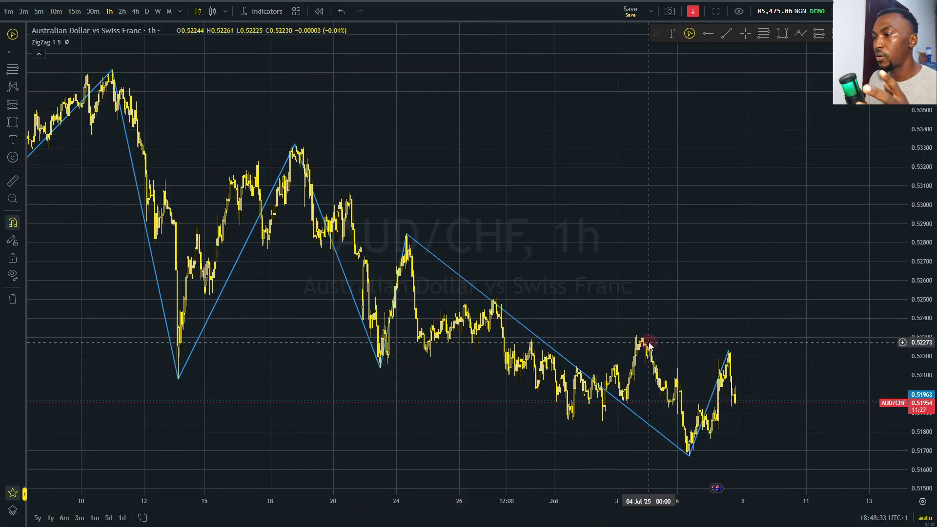
scroll(649, 344, "up", 2)
scroll(672, 345, "up", 3)
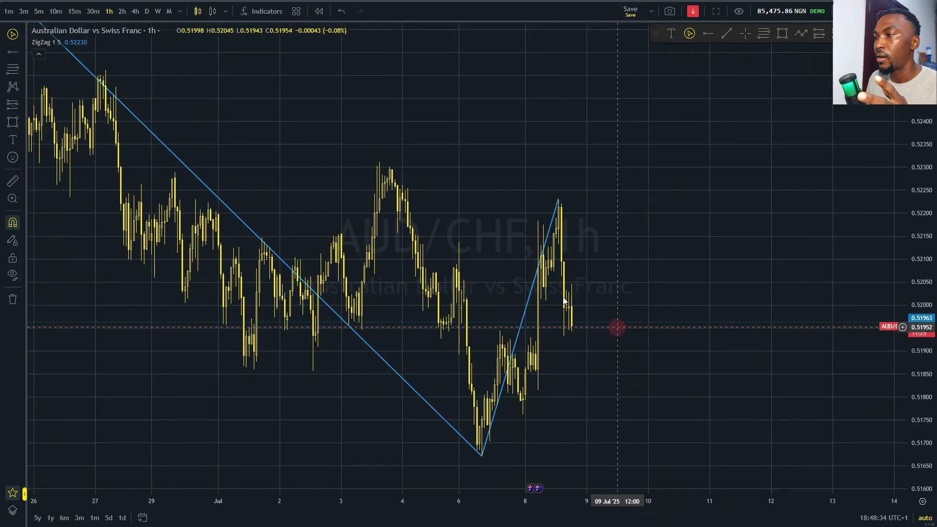
scroll(621, 259, "up", 3)
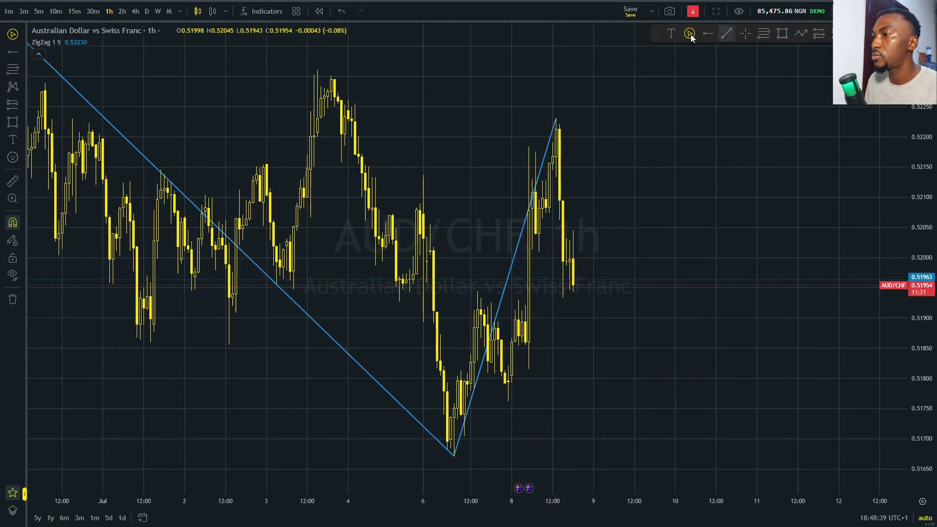
mouse_move(518, 91)
left_mouse_down()
mouse_move(587, 214)
mouse_move(524, 437)
mouse_move(452, 452)
mouse_move(439, 350)
mouse_move(487, 116)
left_mouse_up()
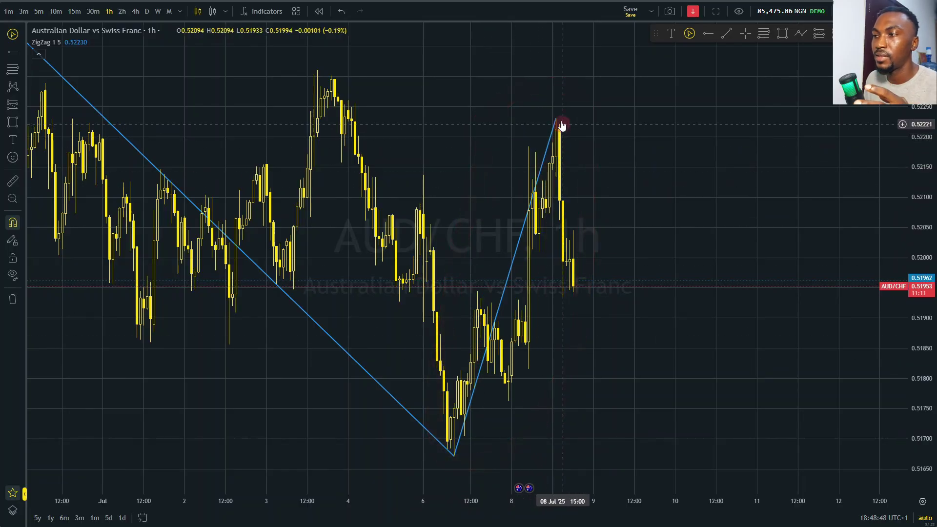
scroll(565, 168, "down", 5)
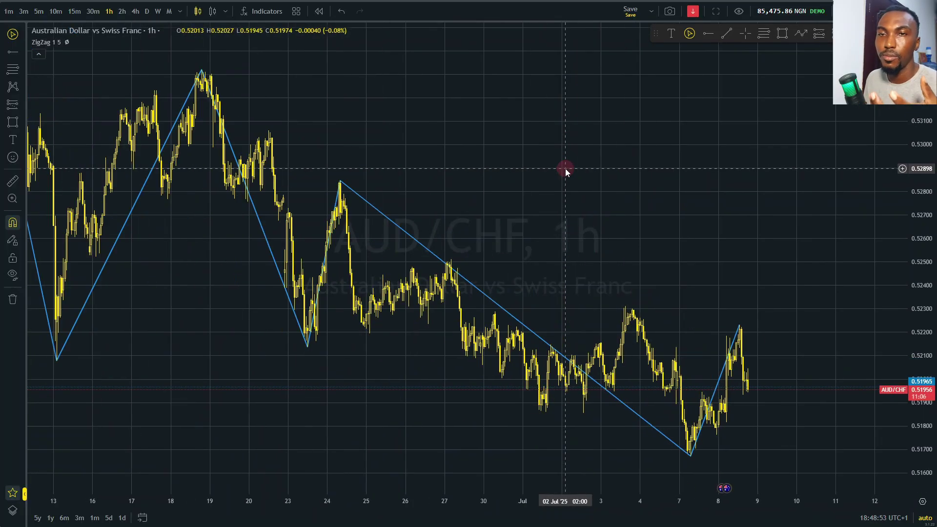
left_click_drag(576, 227, 505, 234)
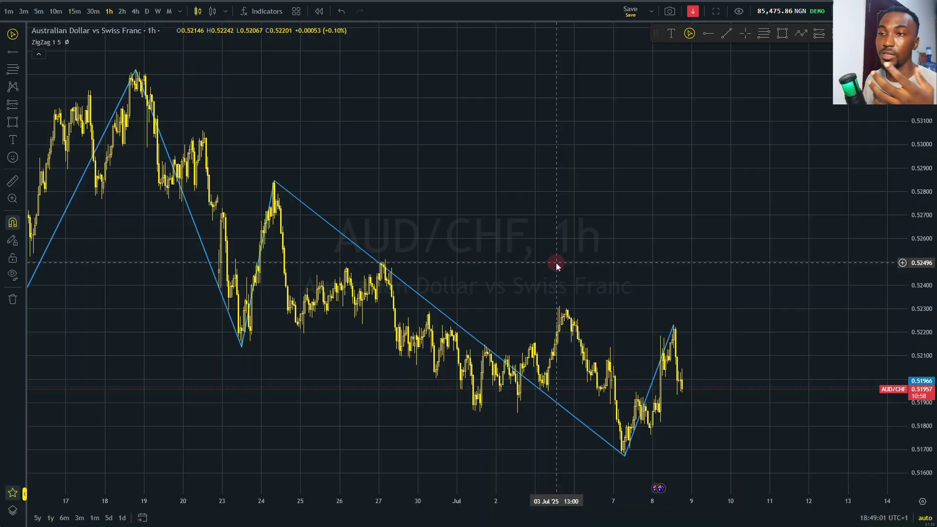
scroll(356, 222, "up", 2)
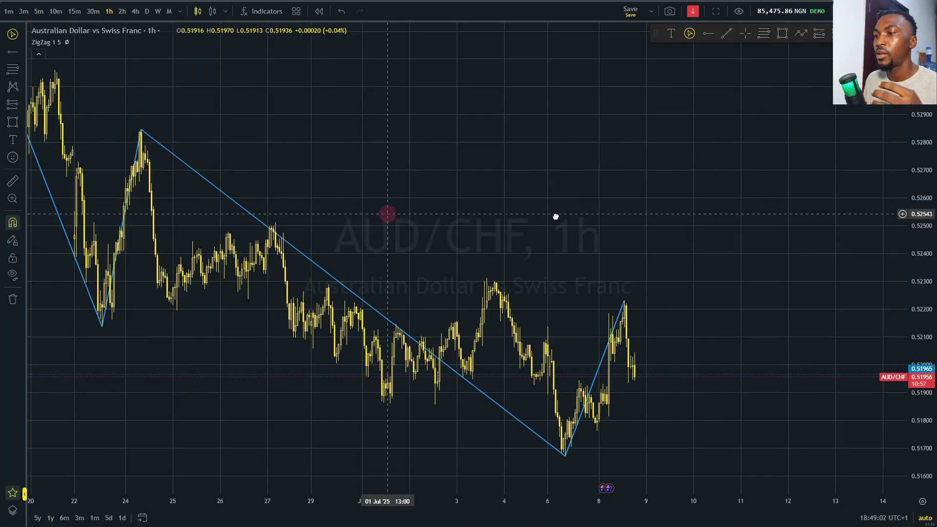
left_click_drag(556, 216, 547, 209)
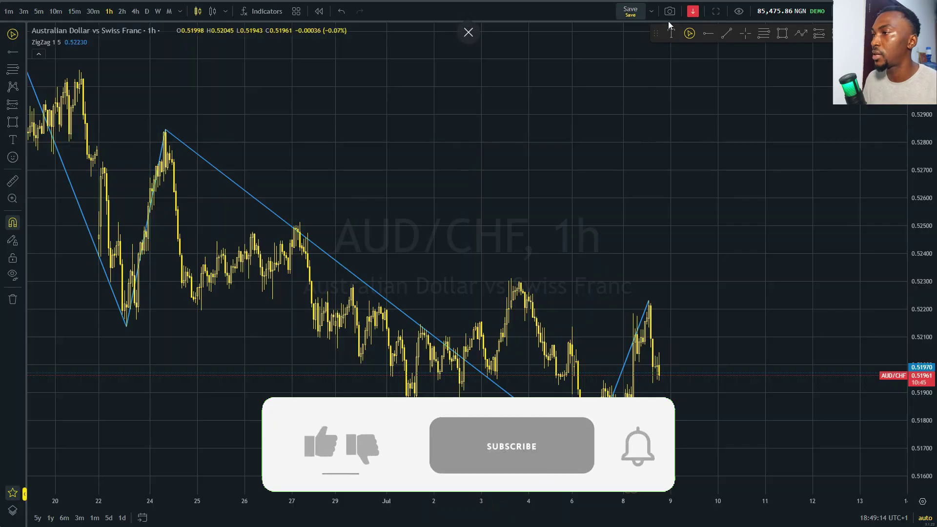
- Draw an orange projected path with two peaks and two lows, ending in an arrowhead
left_click(801, 32)
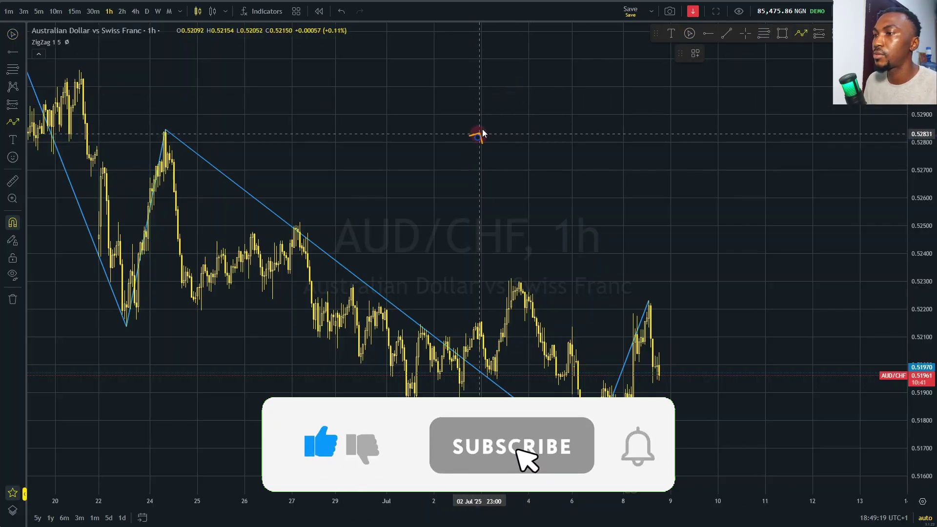
left_click(477, 137)
left_click(516, 81)
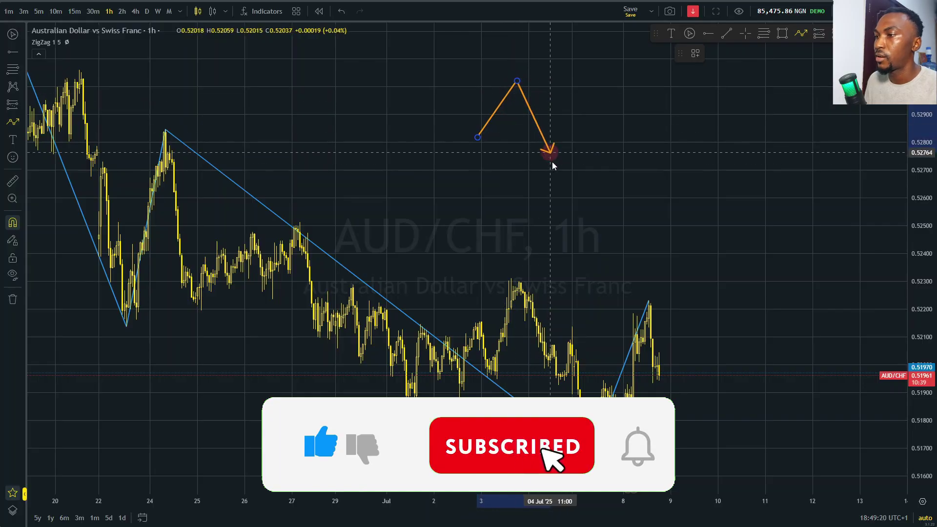
left_click(570, 217)
left_click(597, 135)
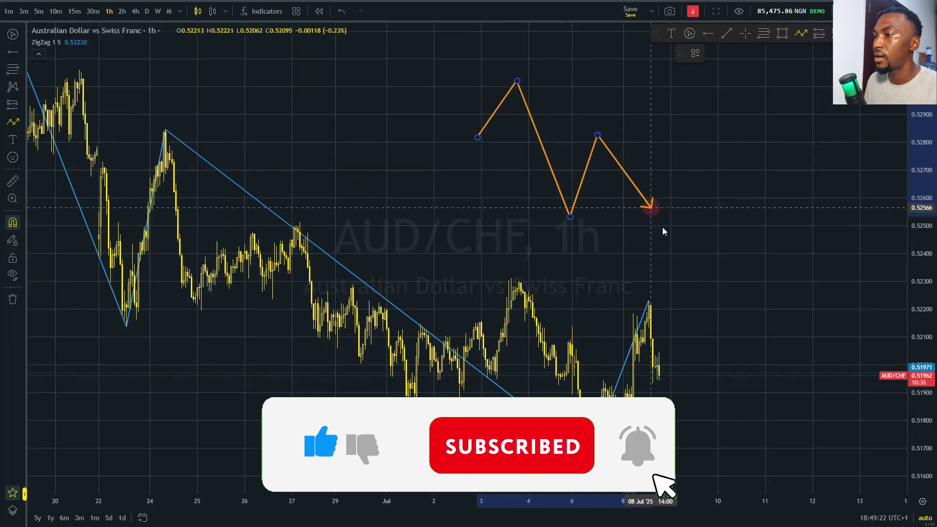
left_click(678, 265)
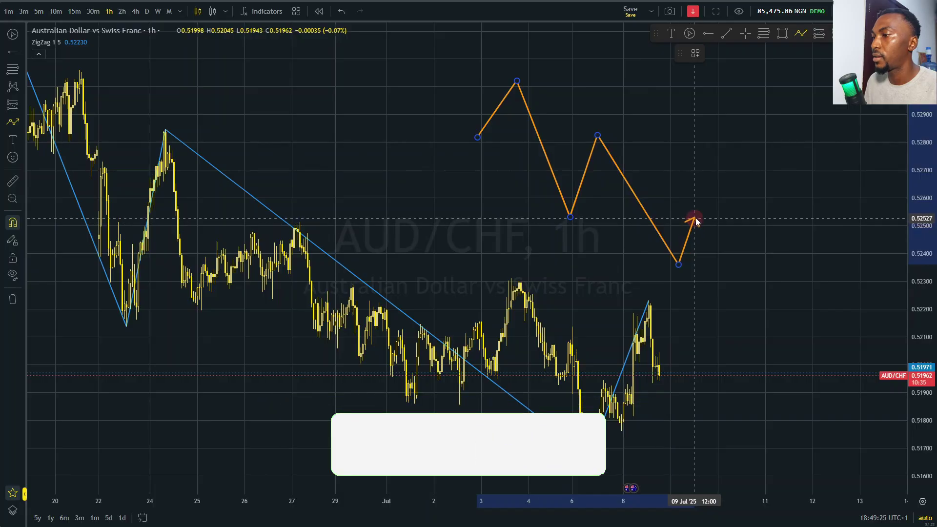
left_click(696, 176)
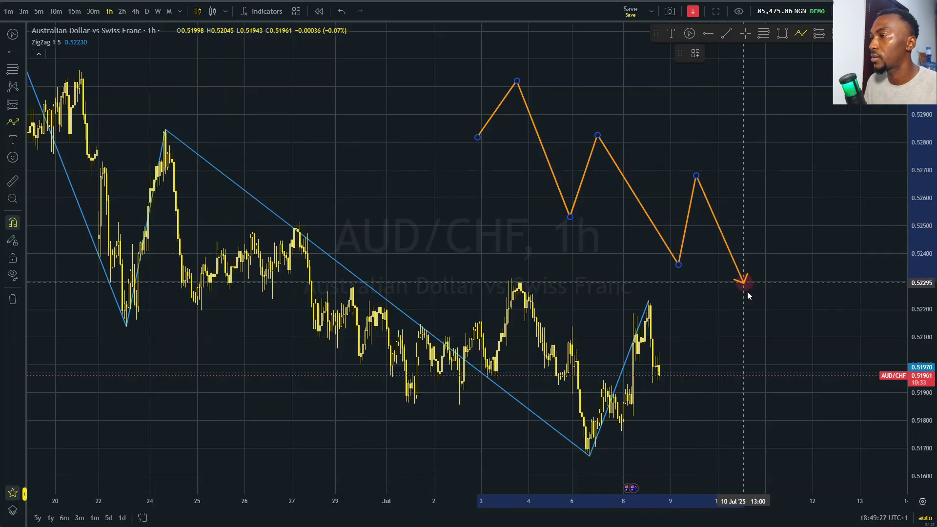
left_click(688, 34)
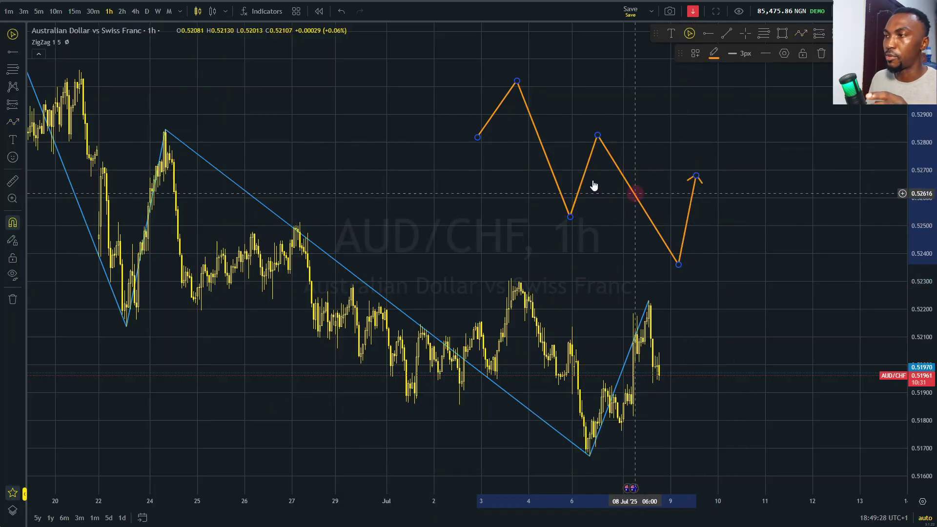
- Start a finer zigzag path with small swings over the first peak and into the first low
left_click(803, 33)
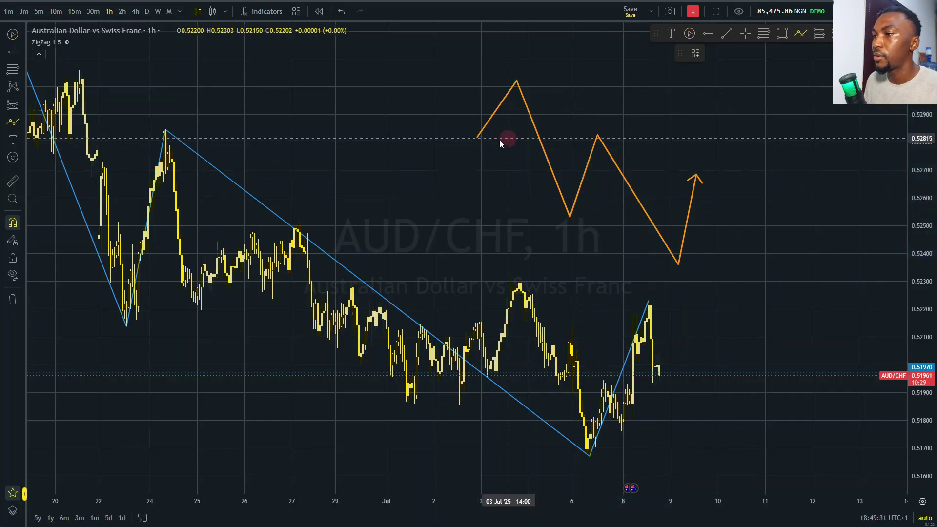
left_click(485, 133)
left_click(489, 112)
left_click(497, 125)
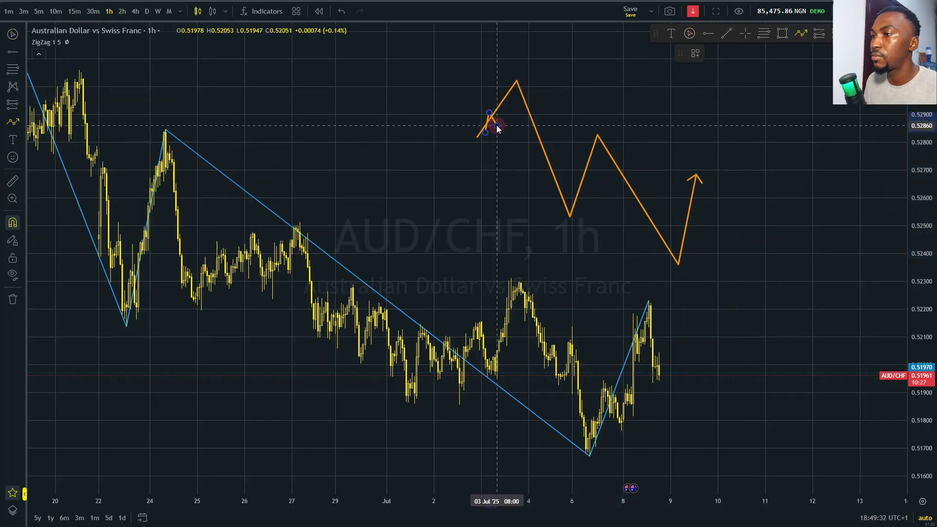
left_click(499, 99)
left_click(504, 110)
left_click(513, 83)
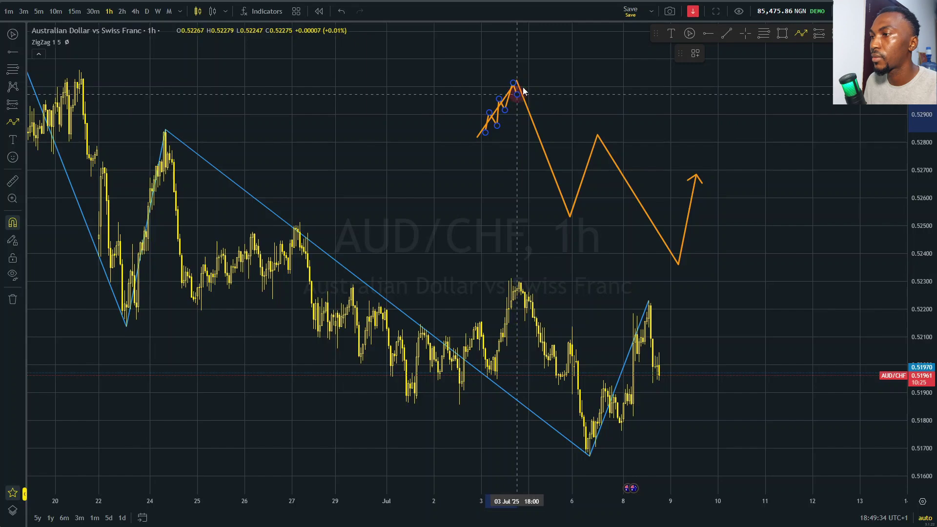
left_click(523, 87)
left_click(525, 80)
left_click(527, 110)
left_click(533, 105)
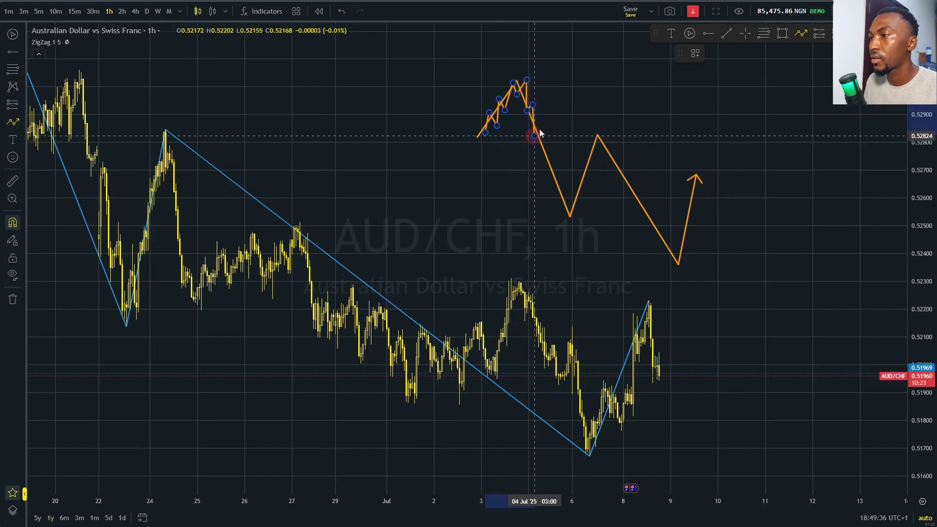
left_click(542, 122)
left_click(544, 161)
left_click(553, 148)
left_click(552, 189)
left_click(563, 172)
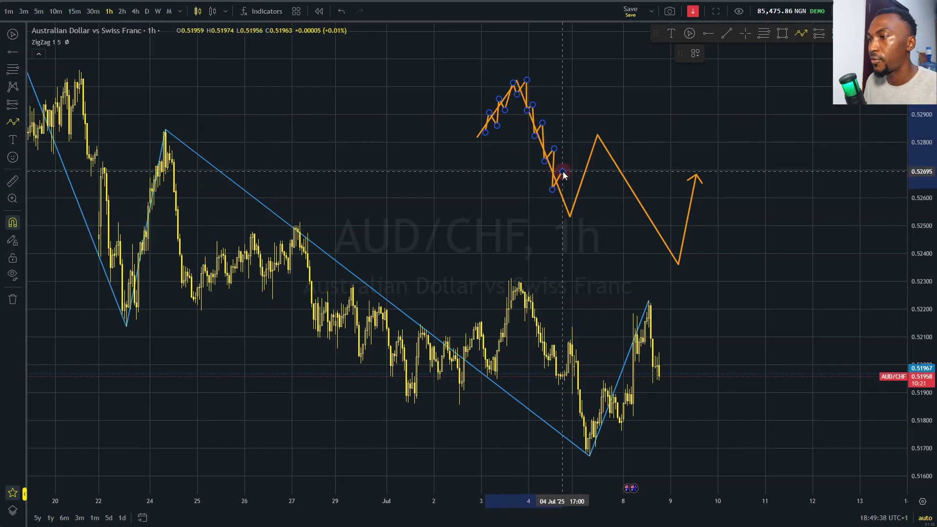
left_click(564, 199)
left_click(568, 187)
left_click(572, 211)
left_click(576, 166)
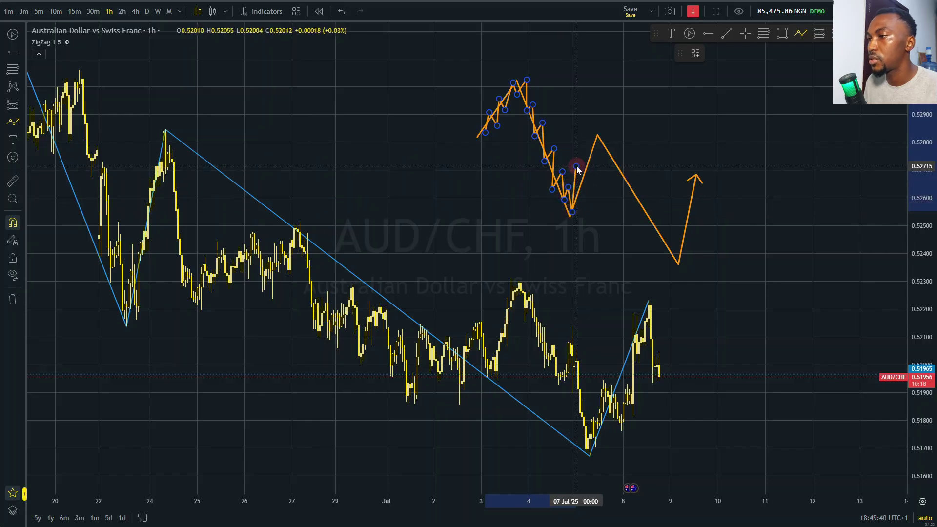
- Continue the finer zigzag over the second peak, down the long leg and up to the arrow tip
left_click(583, 191)
left_click(581, 151)
left_click(592, 168)
left_click(598, 126)
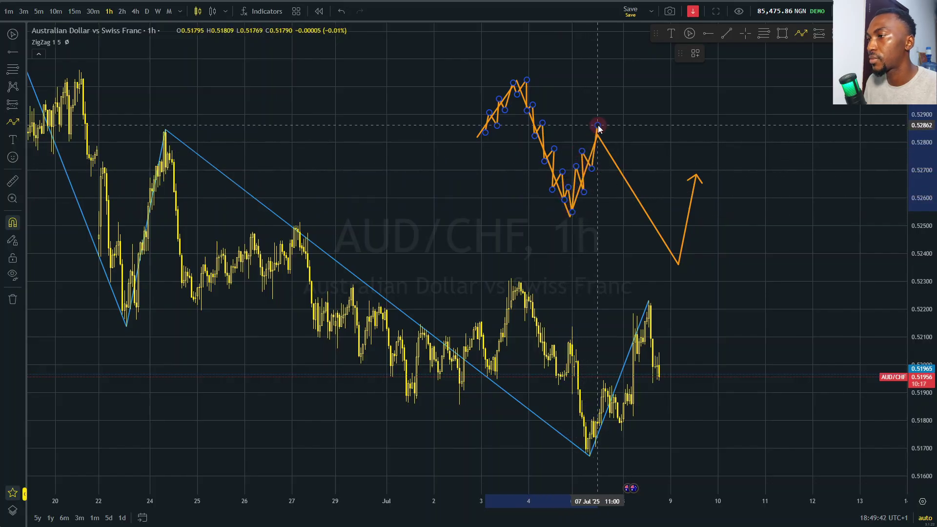
left_click(604, 163)
left_click(612, 151)
left_click(615, 183)
left_click(624, 168)
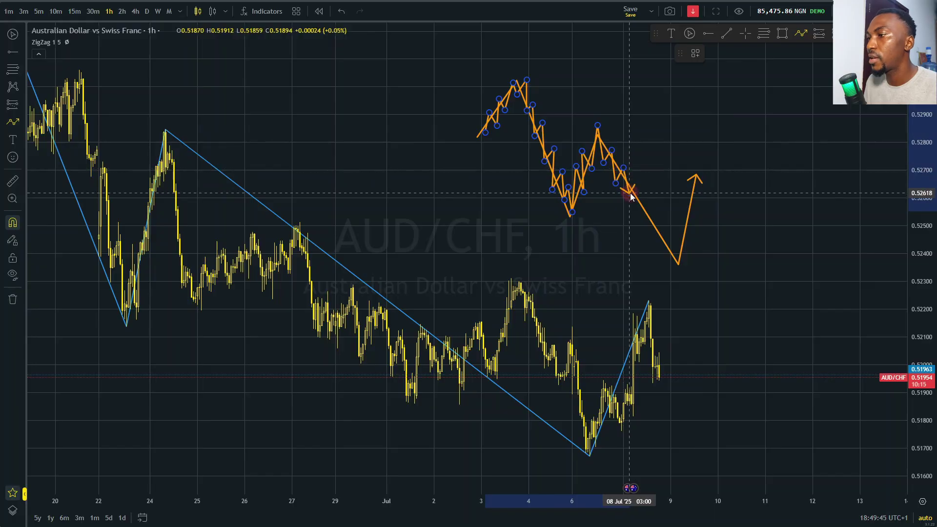
left_click(629, 192)
left_click(639, 179)
left_click(641, 215)
left_click(652, 200)
left_click(661, 227)
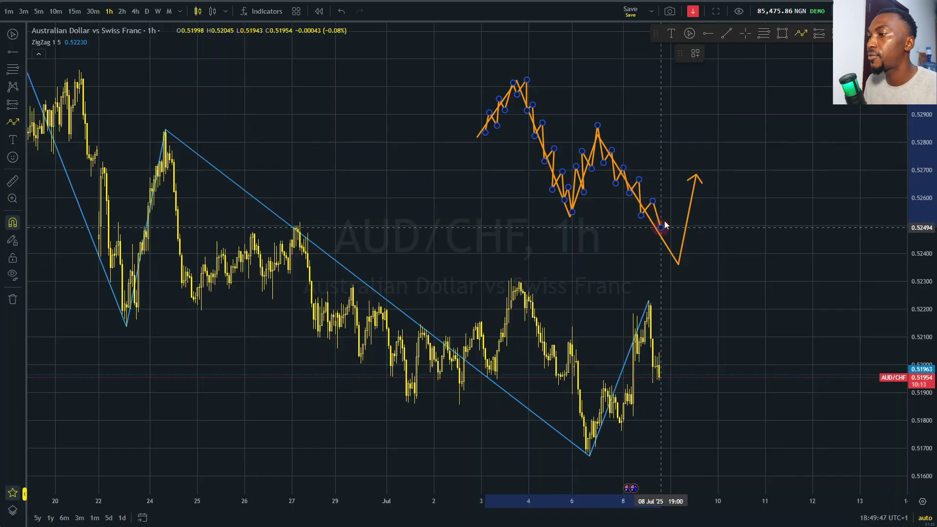
left_click(667, 215)
left_click(669, 250)
left_click(674, 237)
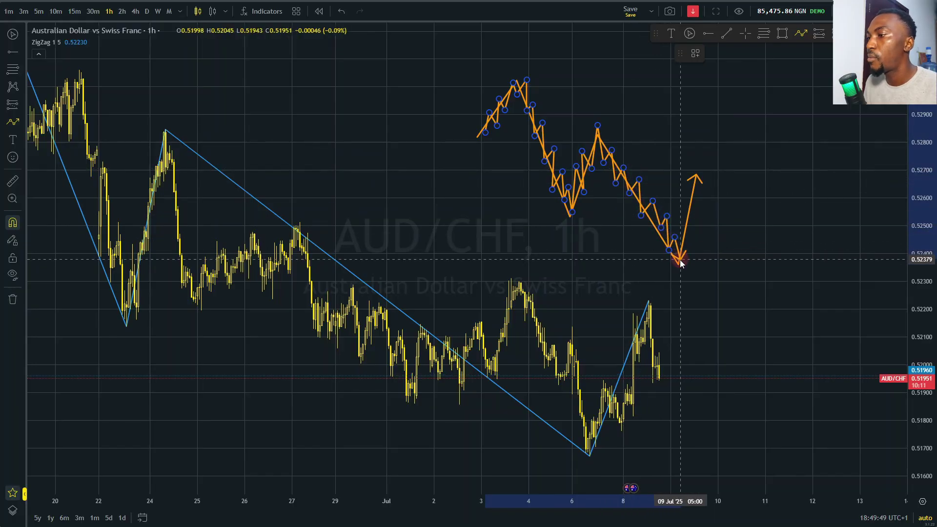
left_click(680, 222)
left_click(689, 241)
left_click(685, 196)
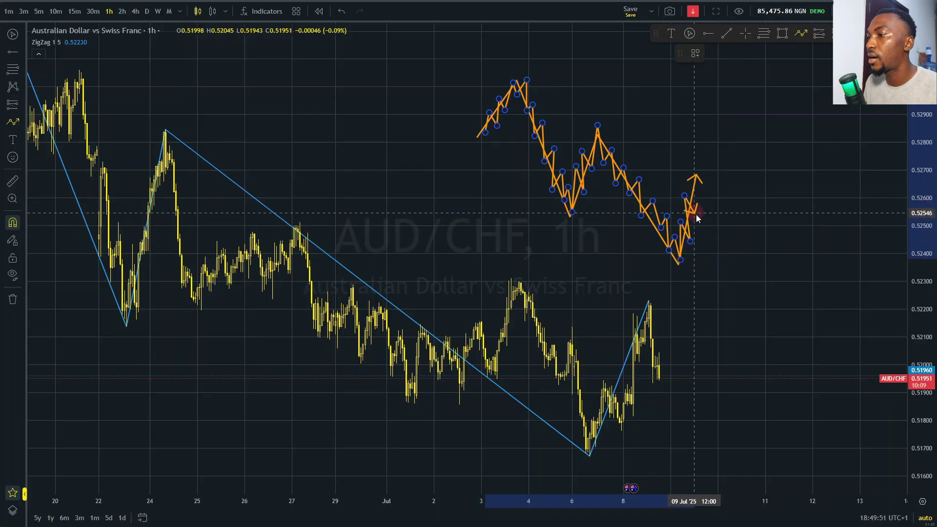
left_click(698, 217)
left_click(698, 175)
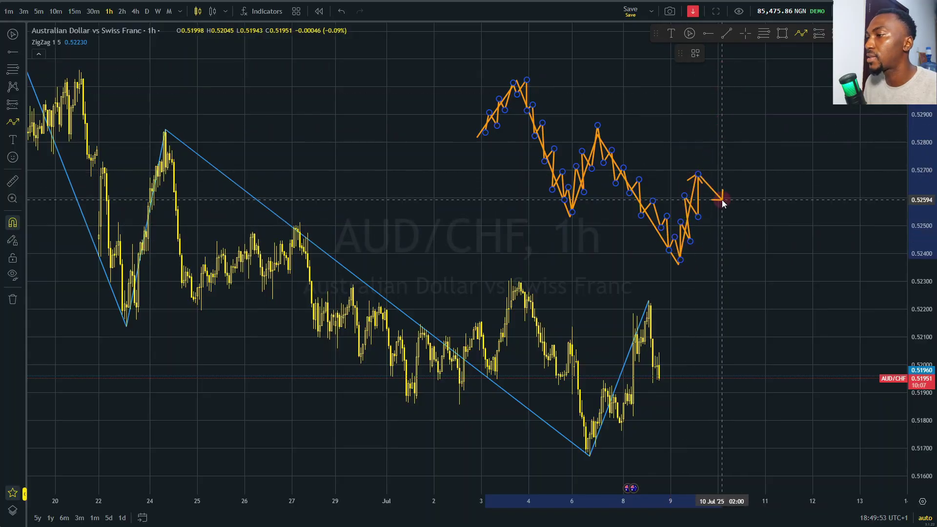
key("Escape")
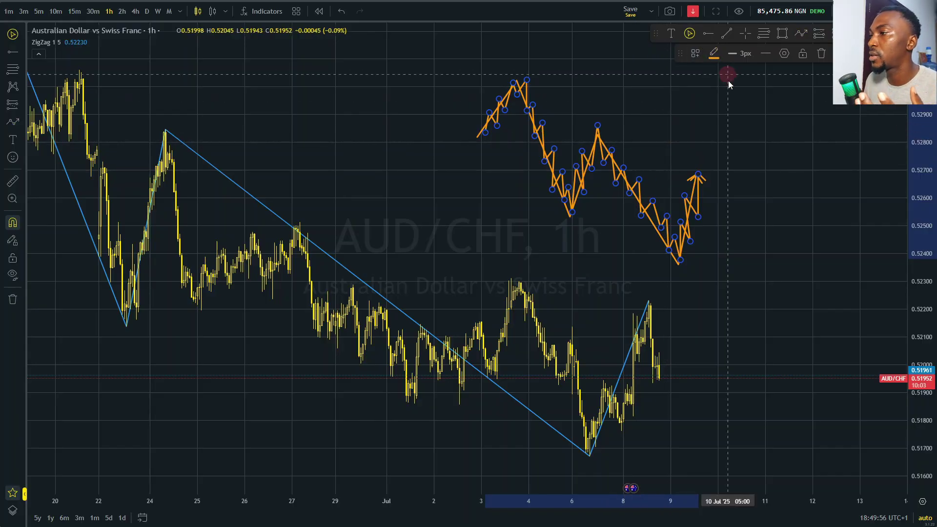
- Recolour the finer zigzag path cyan
left_click(713, 53)
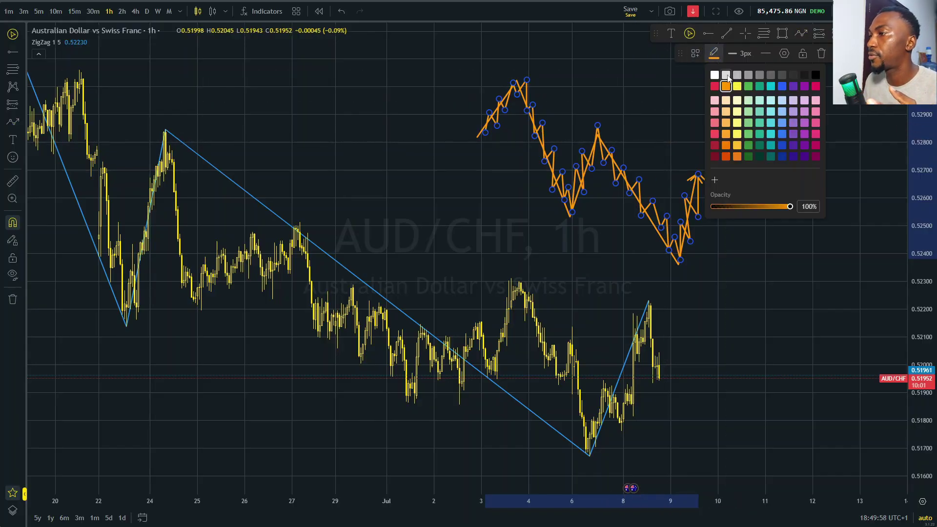
left_click(775, 86)
scroll(590, 119, "up", 2)
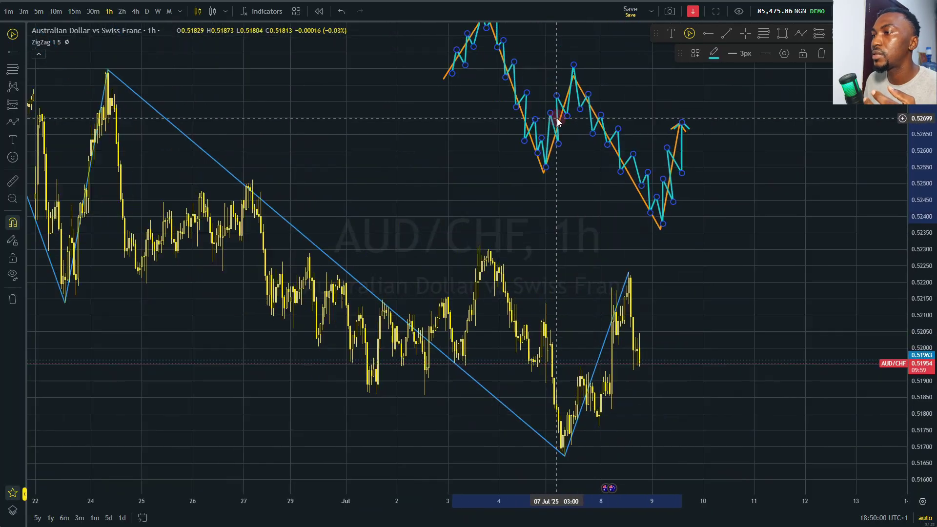
scroll(558, 119, "down", 2)
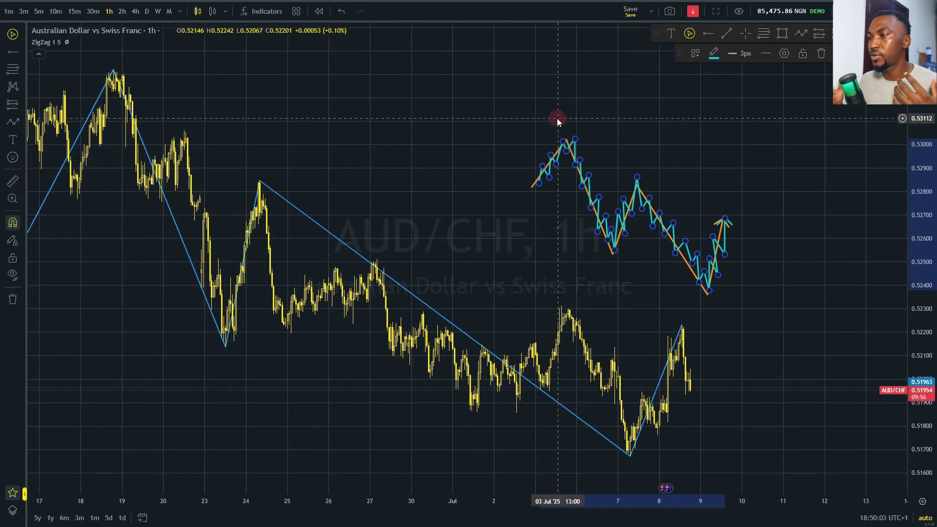
- Move the orange projected path to the right, clear of the cyan zigzag
left_click(568, 143)
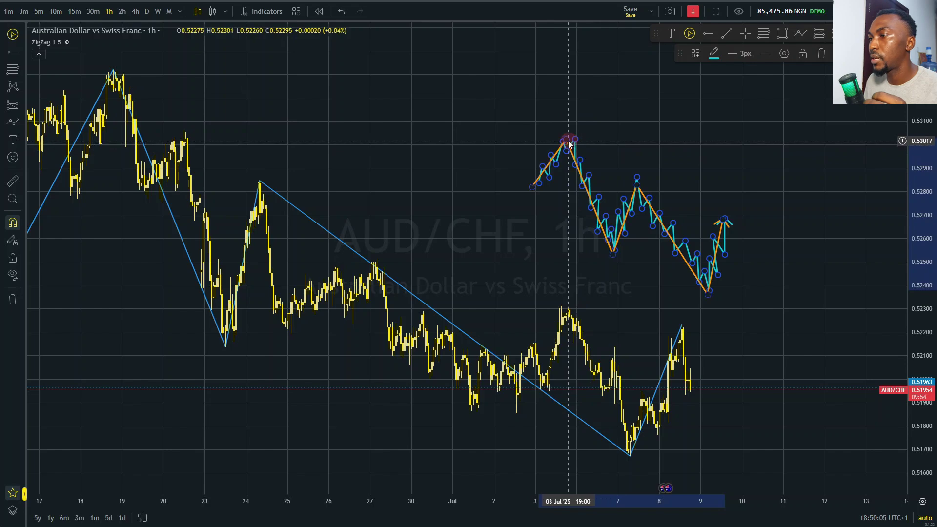
left_click_drag(569, 144, 598, 142)
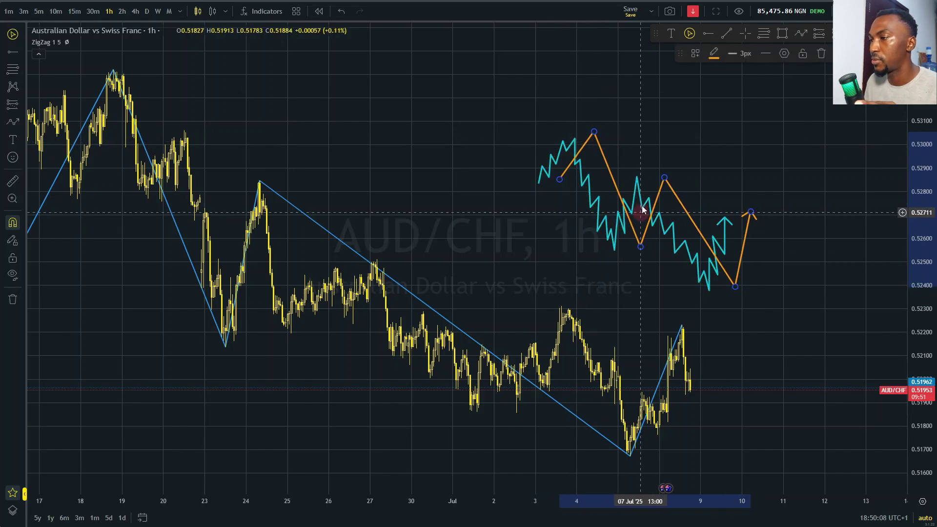
left_click(664, 178)
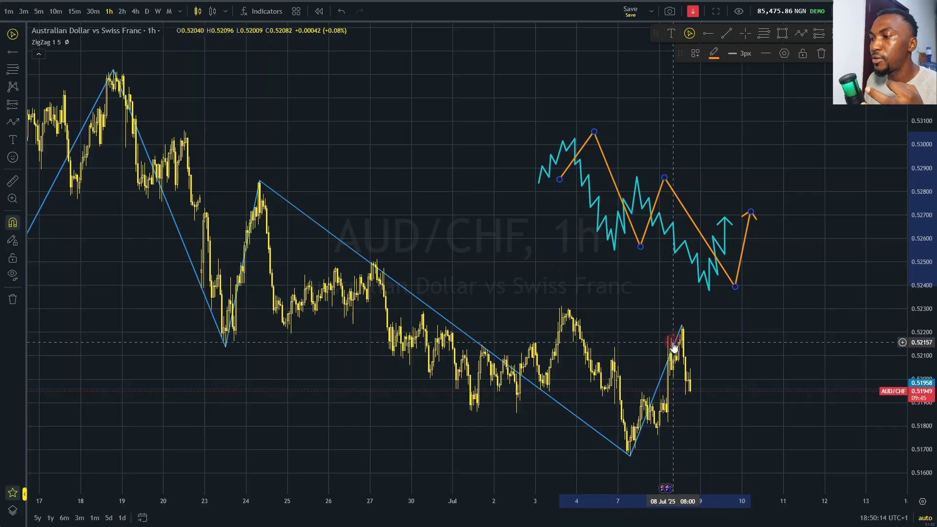
- Add a second Zig Zag indicator to the chart from the Indicators list
scroll(673, 344, "up", 5)
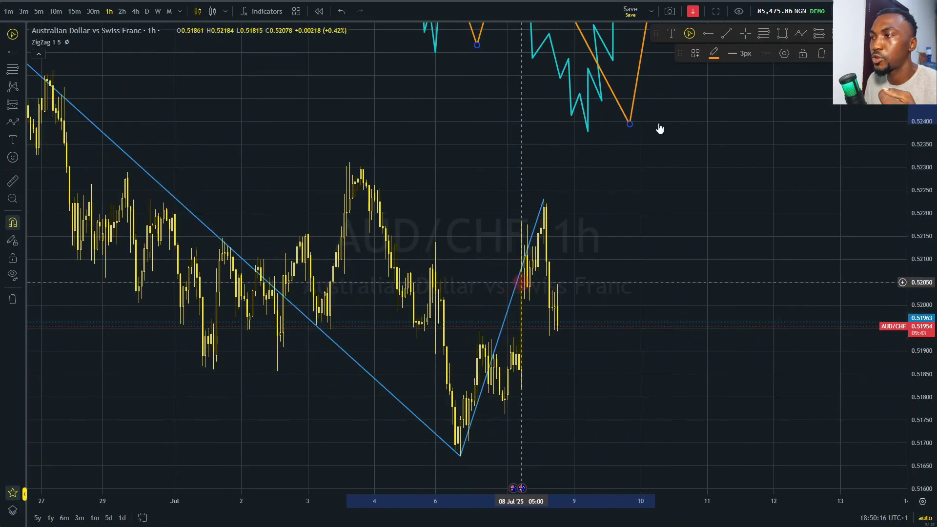
left_click(47, 42)
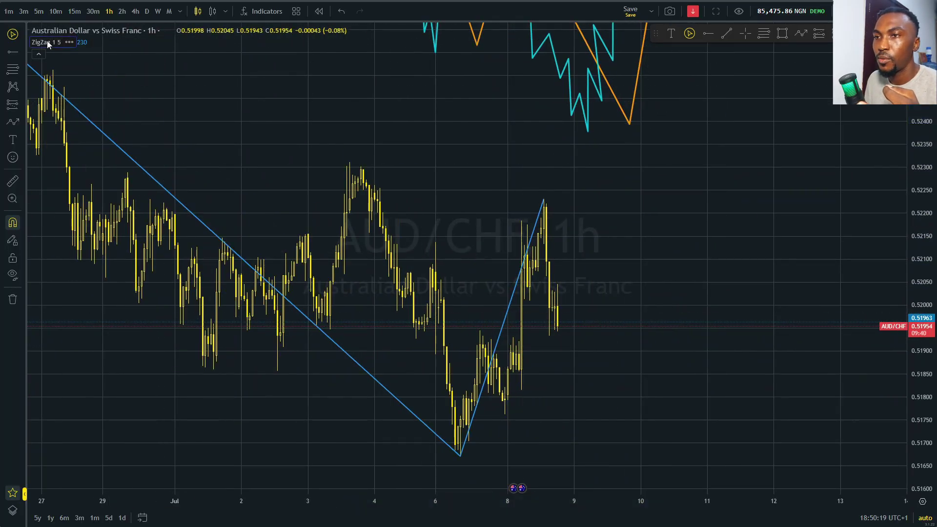
double_click(47, 42)
key("Escape")
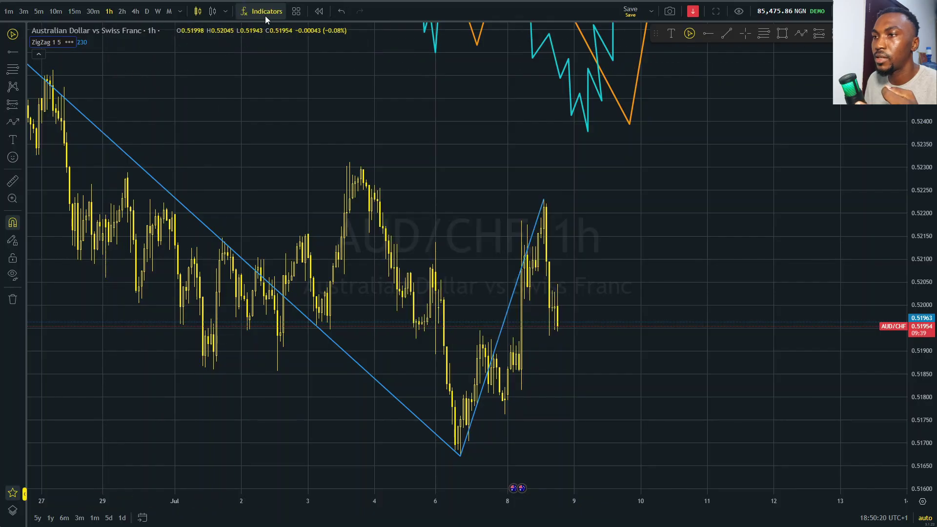
left_click(265, 13)
left_click(424, 215)
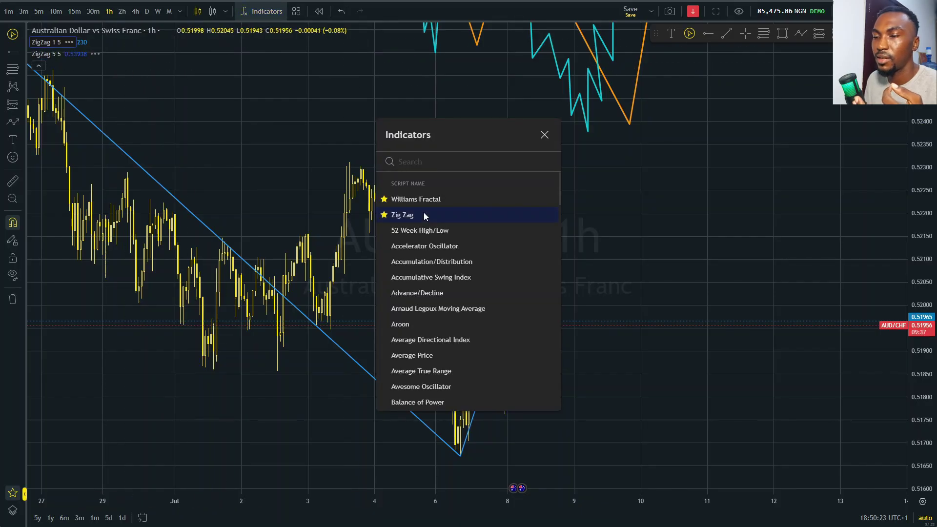
key("Escape")
- Set the new ZigZag to Deviation 0.5 and Depth 5
double_click(60, 54)
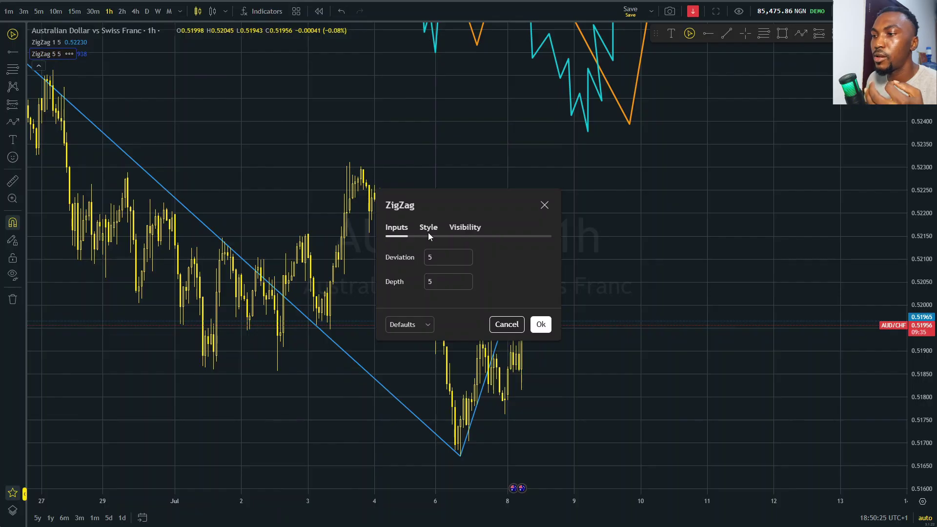
left_click(466, 263)
left_click(466, 263)
left_click(466, 264)
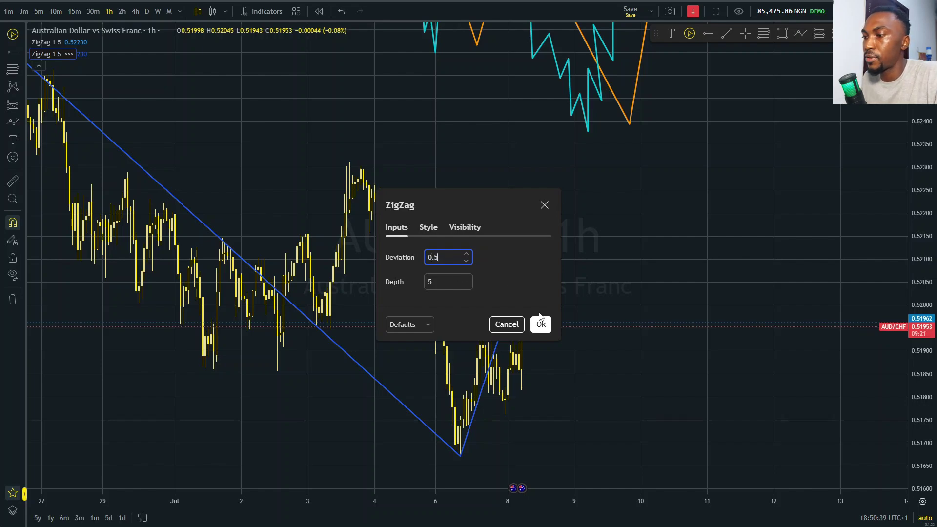
left_click(540, 322)
left_click_drag(446, 271, 541, 269)
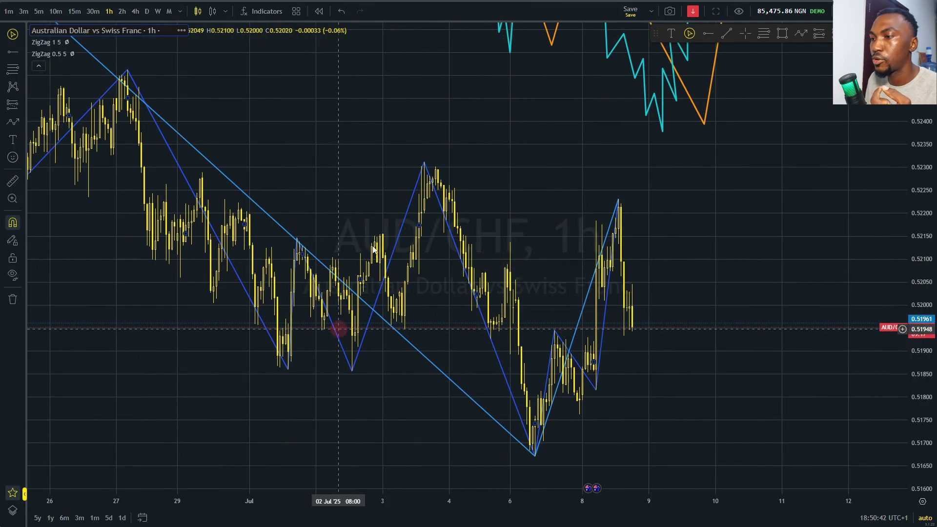
- Change the ZigZag 0.5 5 Deviation to 0.25 and pan back to 22 Jun
double_click(57, 55)
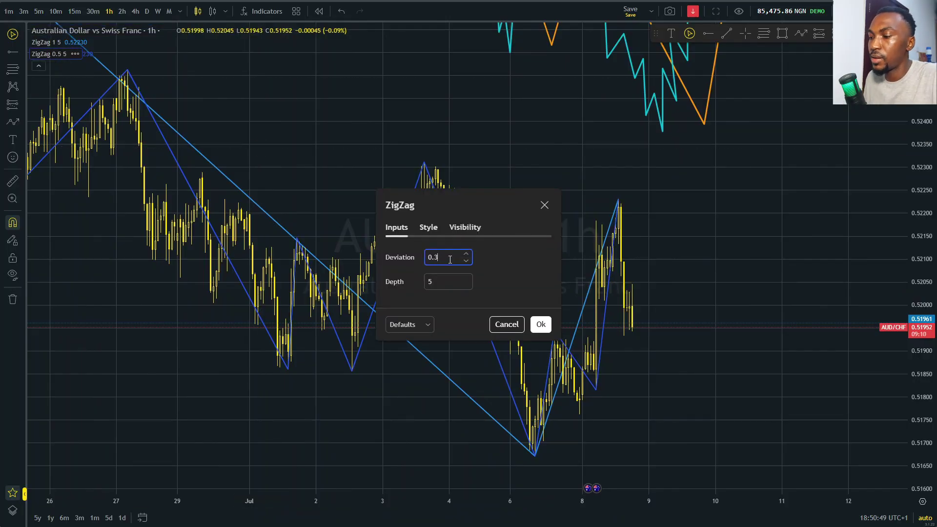
type("25")
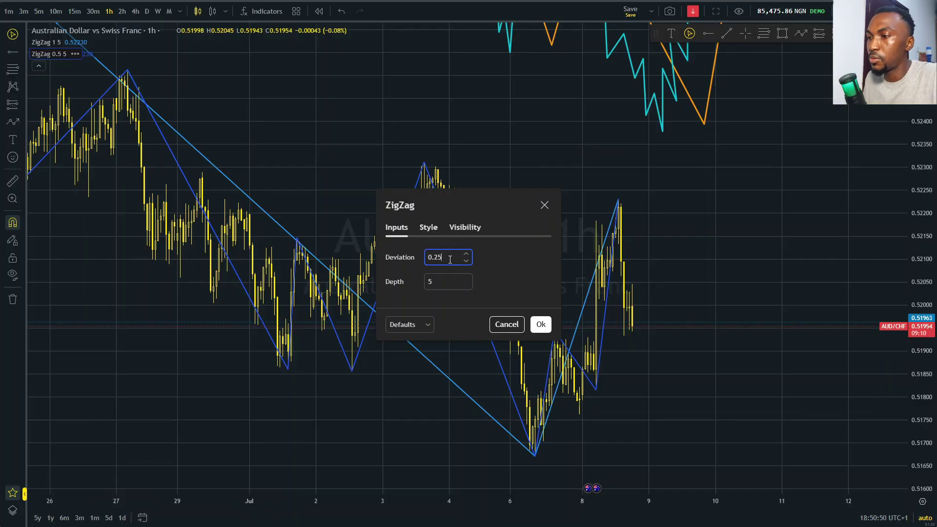
left_click(541, 323)
scroll(550, 318, "down", 2)
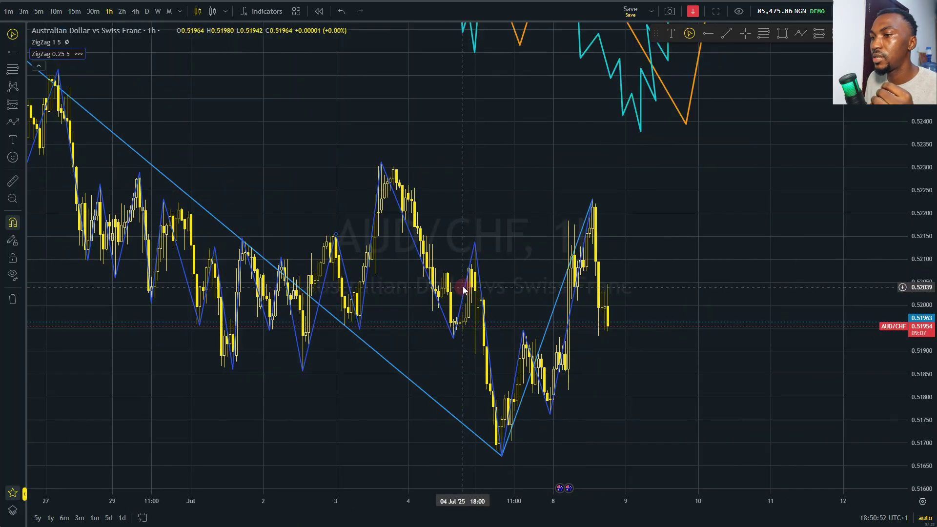
left_click_drag(356, 230, 428, 234)
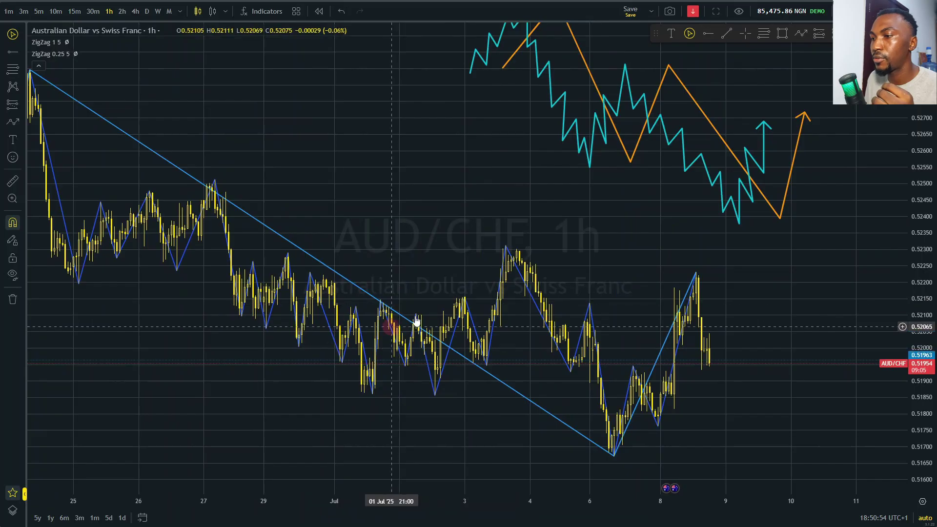
left_click_drag(378, 246, 490, 251)
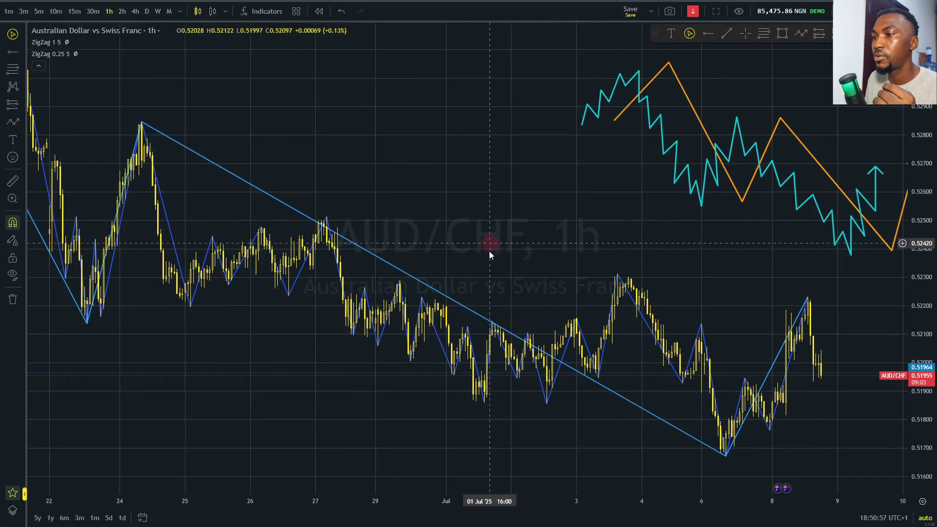
scroll(516, 282, "right", 5)
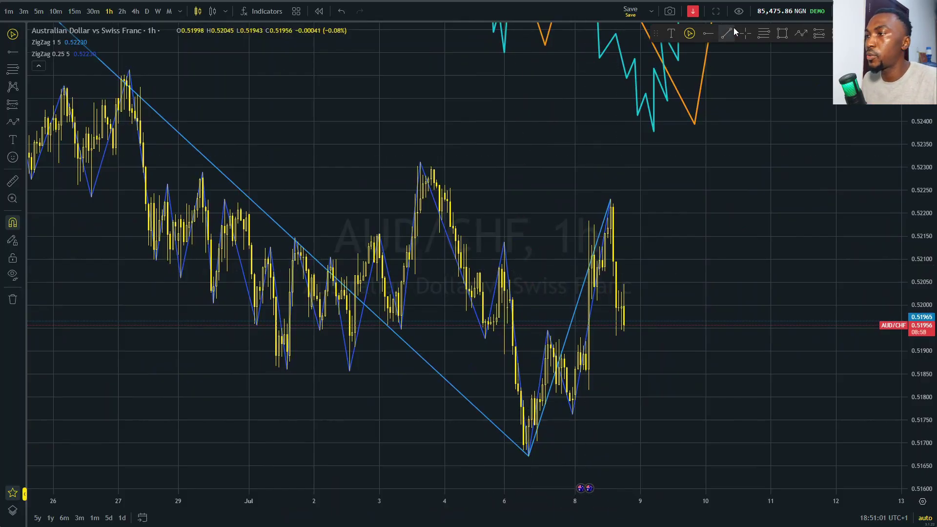
- Draw red level lines at the 7 Jul and 6 Jul swing highs, then start a path at the latest high
left_click(726, 34)
left_click(548, 331)
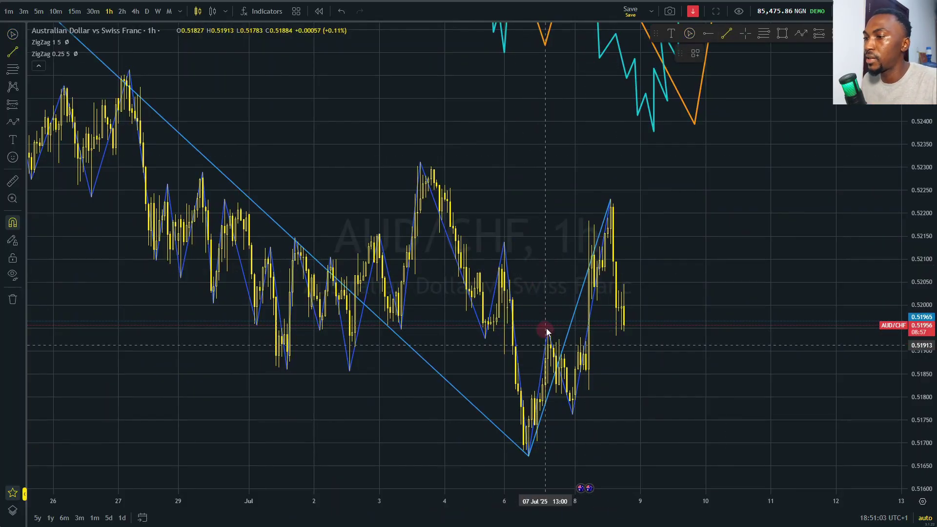
left_click(587, 331)
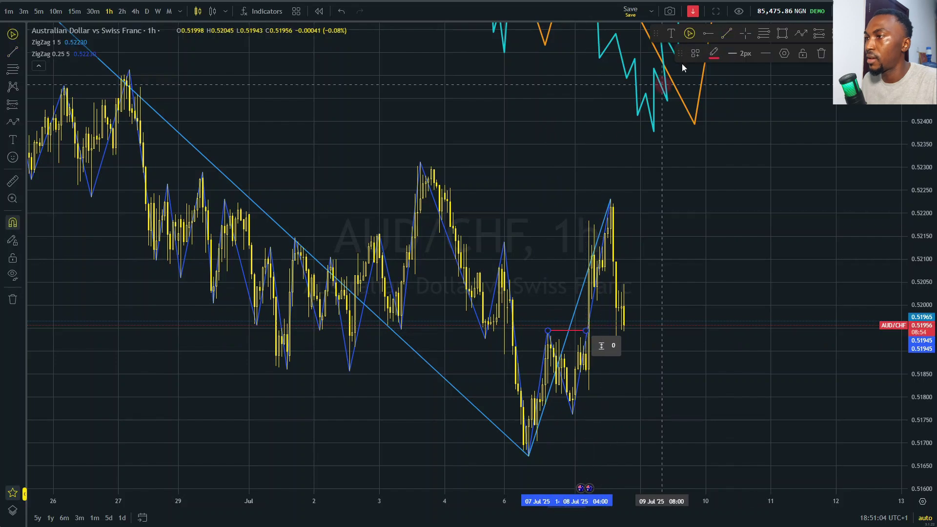
left_click(504, 241)
left_click(586, 242)
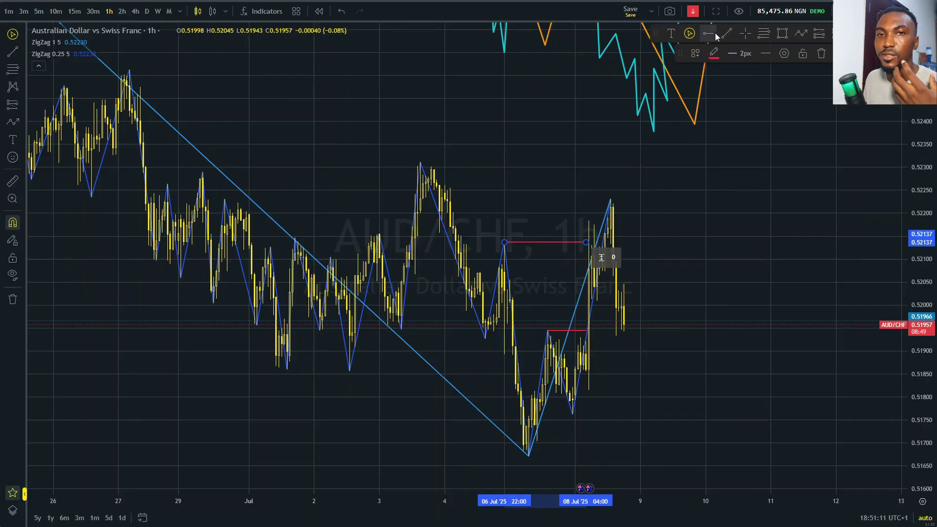
left_click(800, 33)
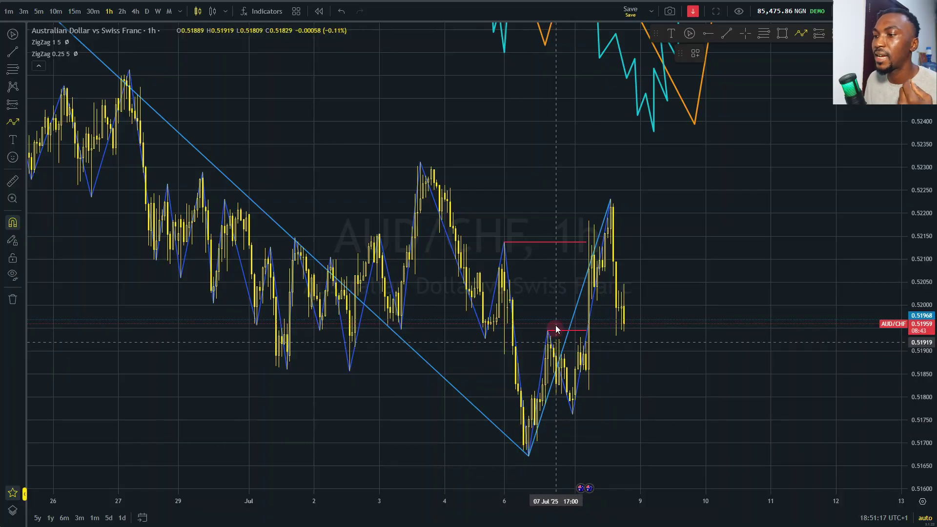
left_click(611, 200)
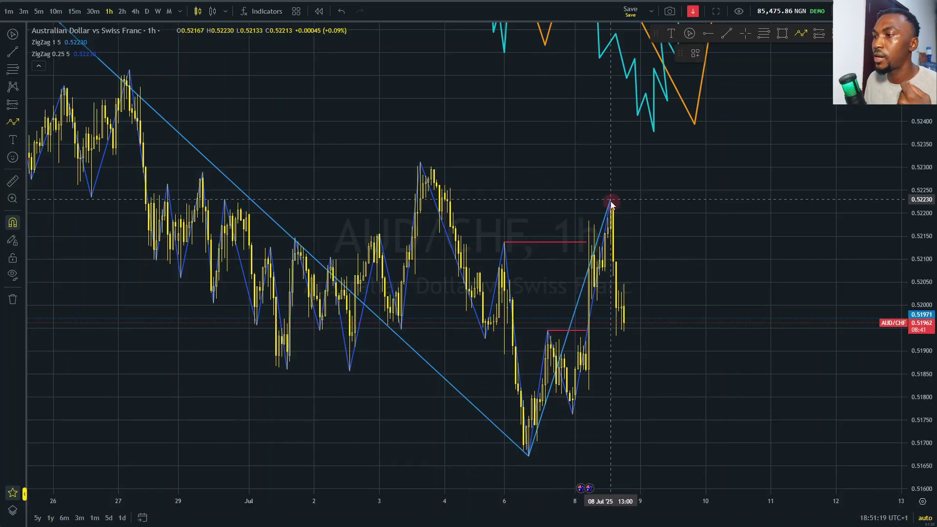
- Complete the cyan path dipping to about 0.5190, then rising to a target near 0.5230
left_click(630, 353)
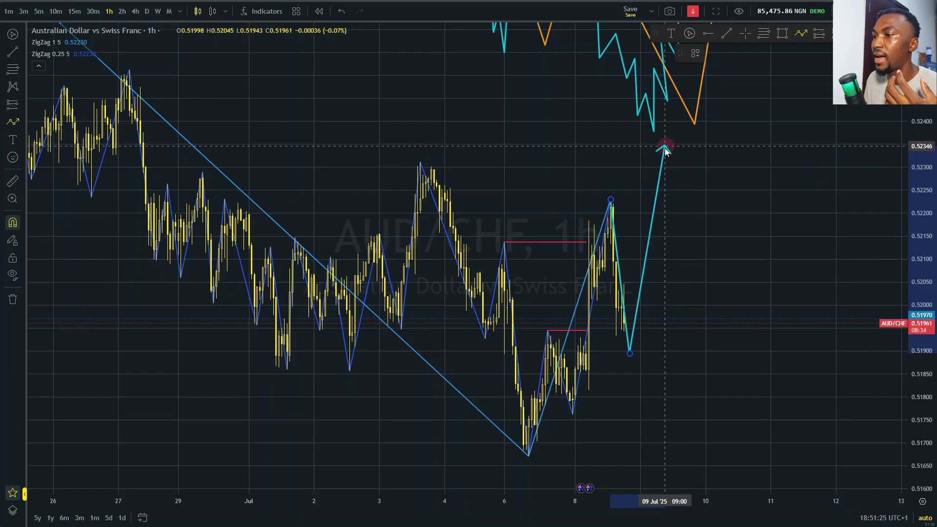
left_click(673, 161)
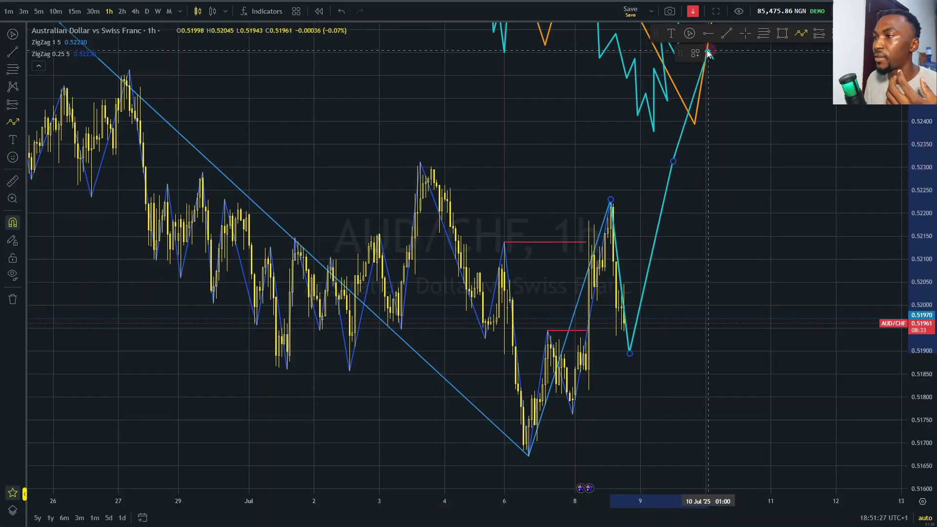
key("Escape")
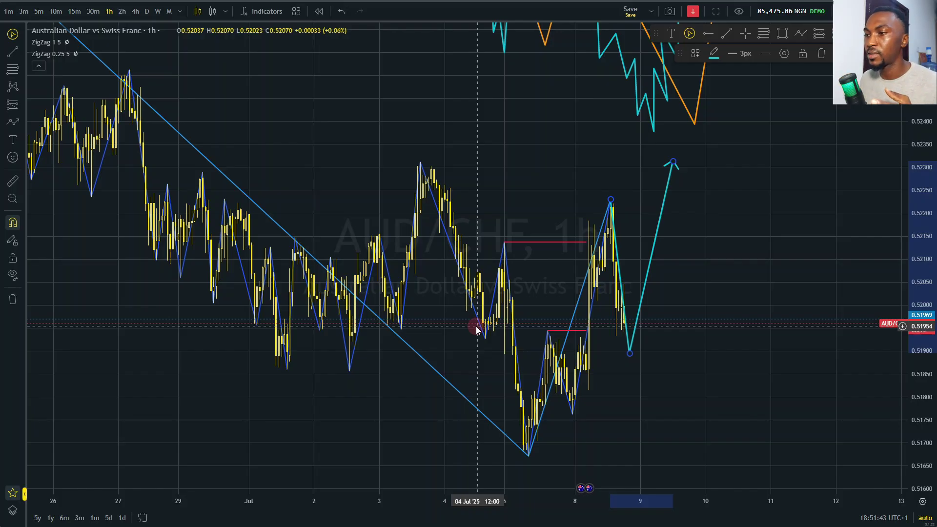
scroll(503, 317, "down", 3)
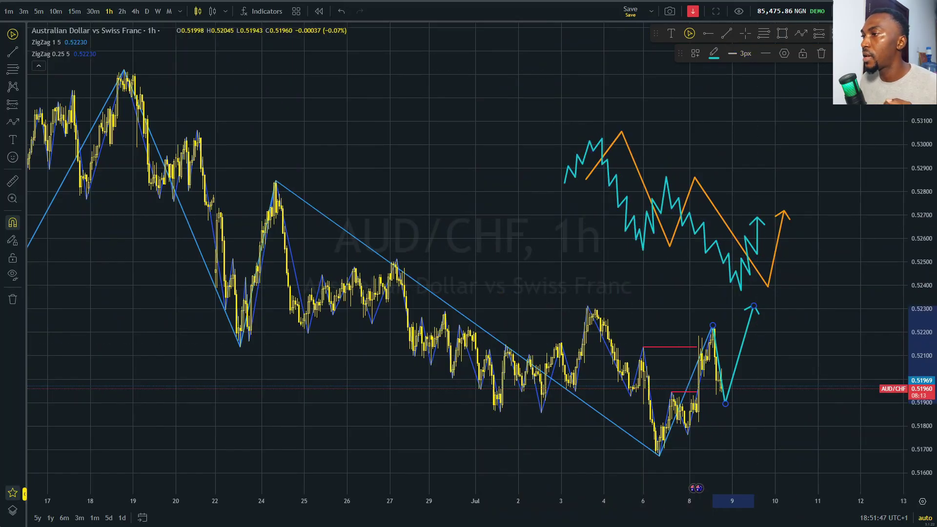
- Draw a cyan path from the 7 Jul low up to about 0.5255, then down near 0.519 on 11 Jul
left_click(801, 33)
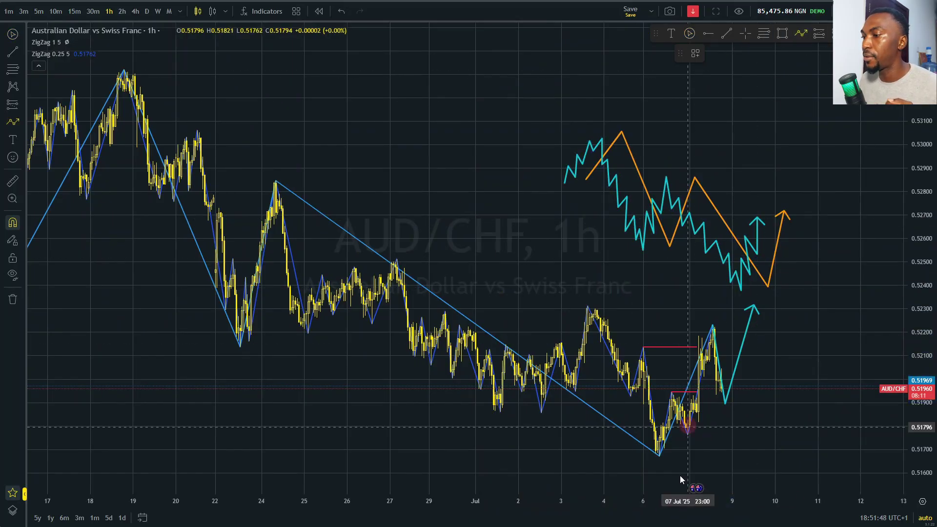
left_click(659, 456)
left_click(779, 193)
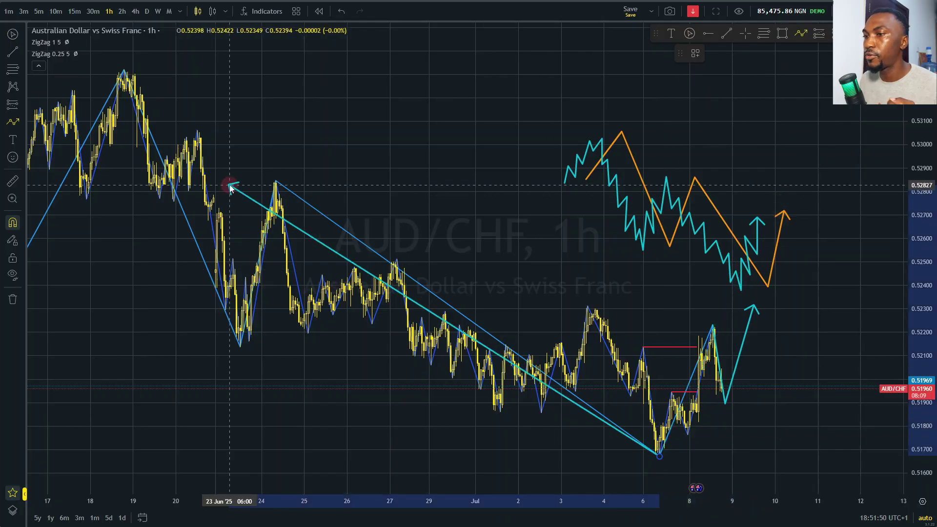
left_click(784, 252)
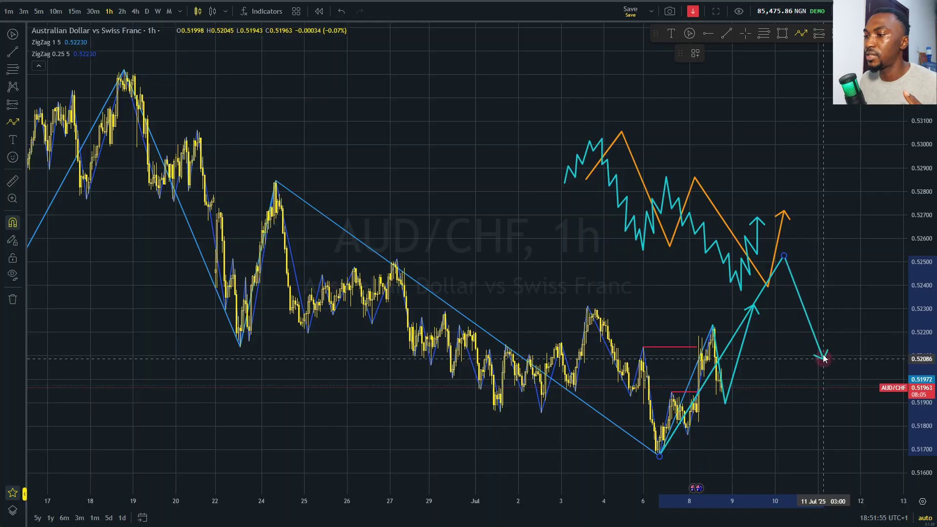
left_click(834, 404)
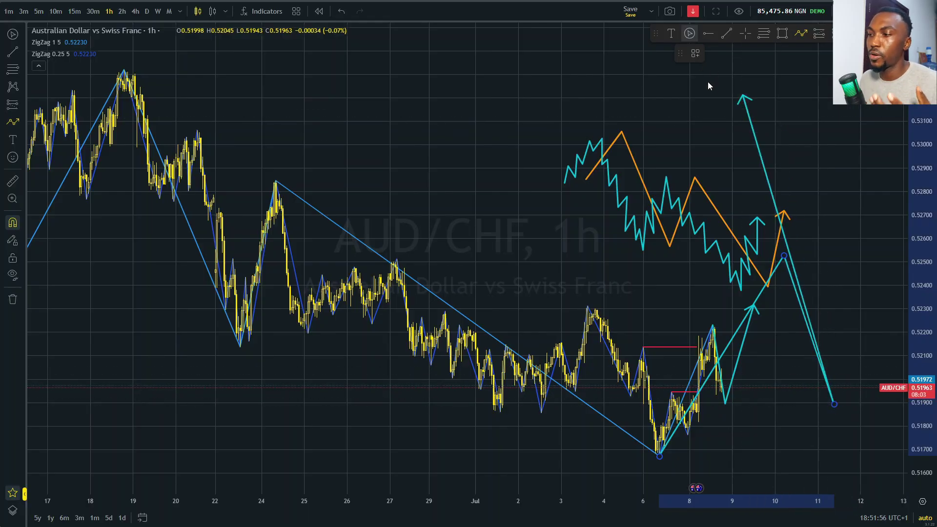
key("Escape")
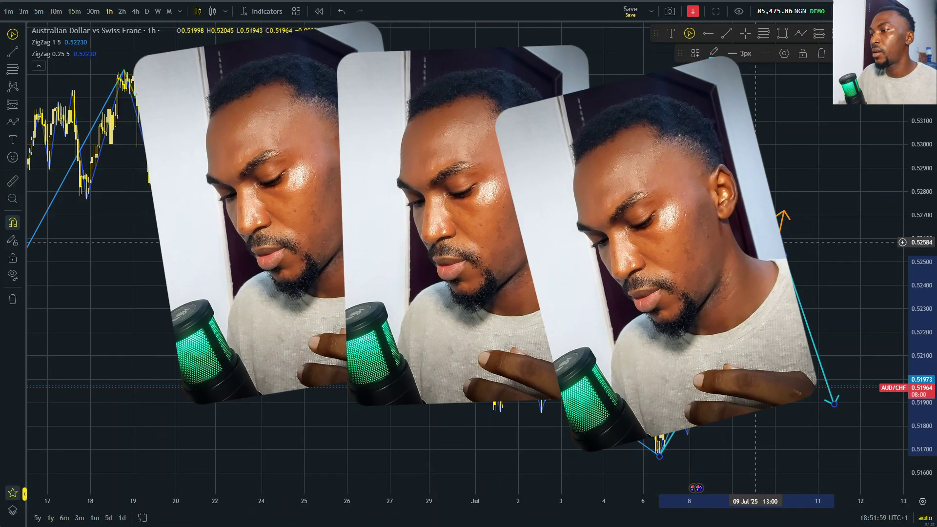